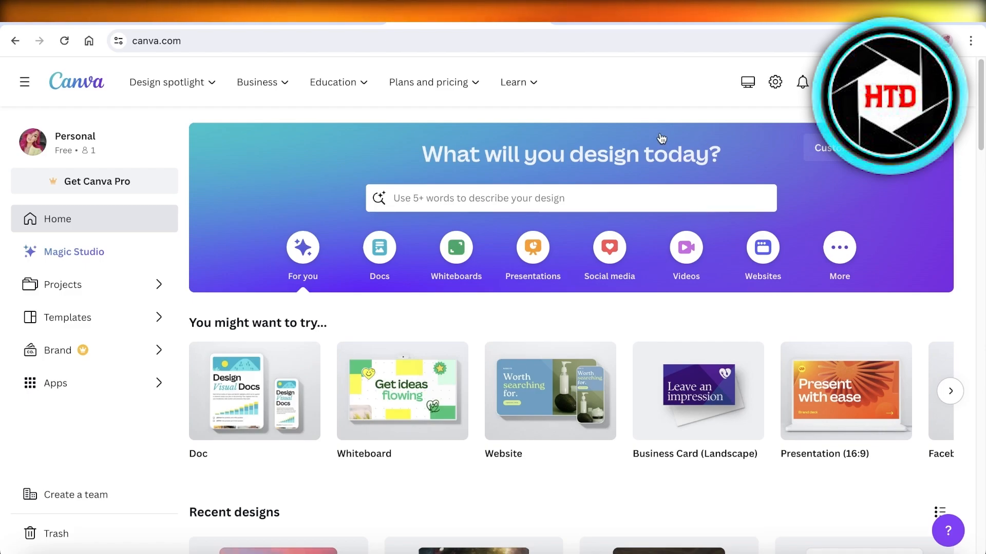
Search the templates for "invitation" and open the Invitation (Landscape) category.
scroll(661, 139, "down", 1)
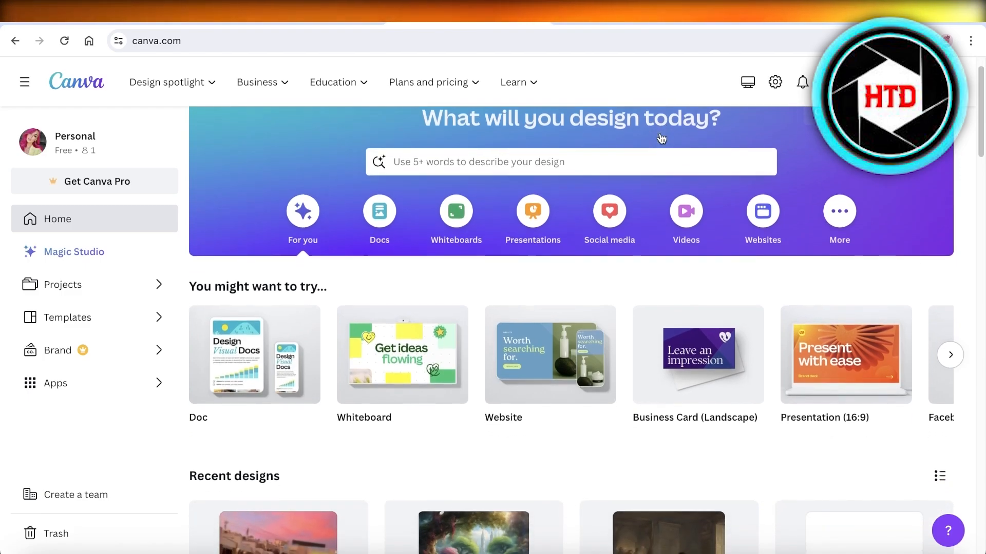
scroll(661, 139, "down", 1)
left_click(657, 139)
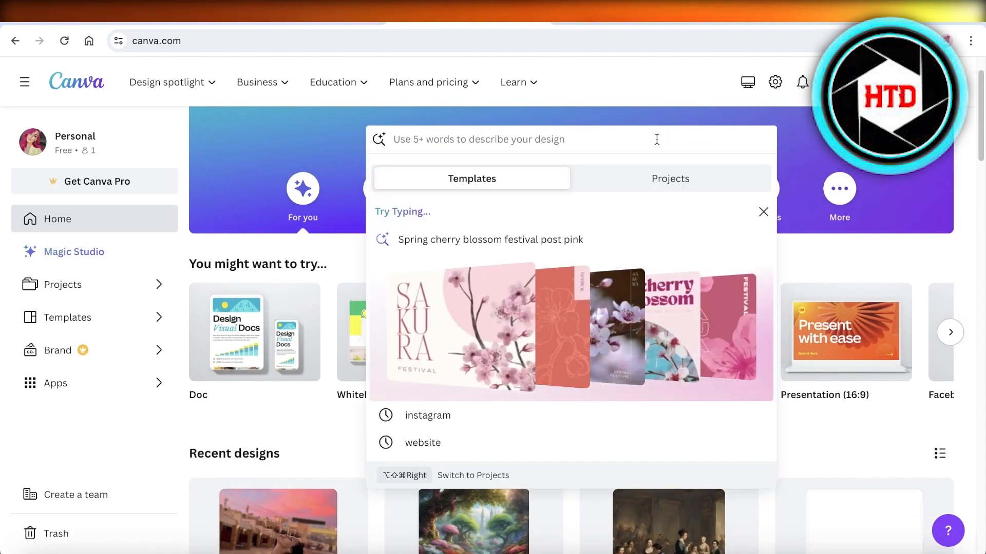
type("inv")
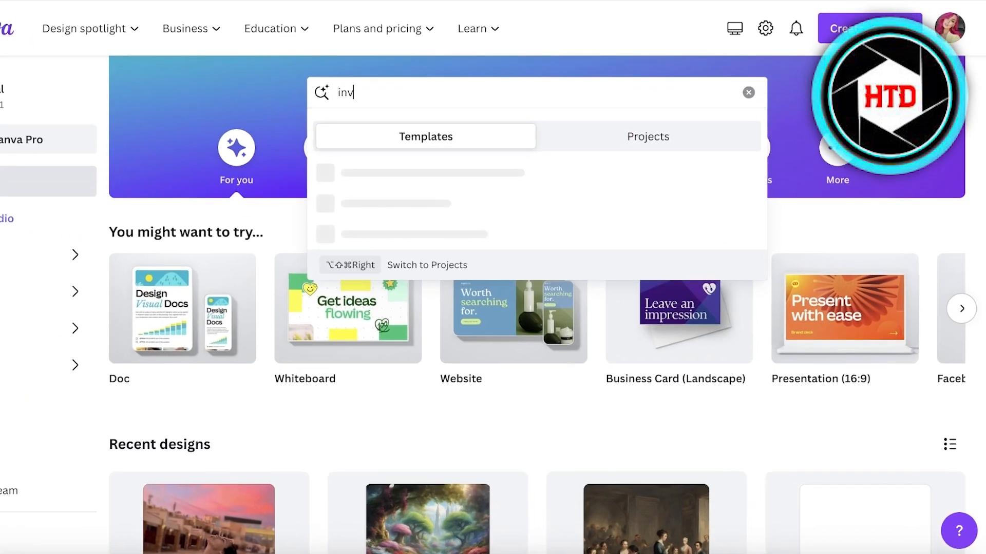
type("i")
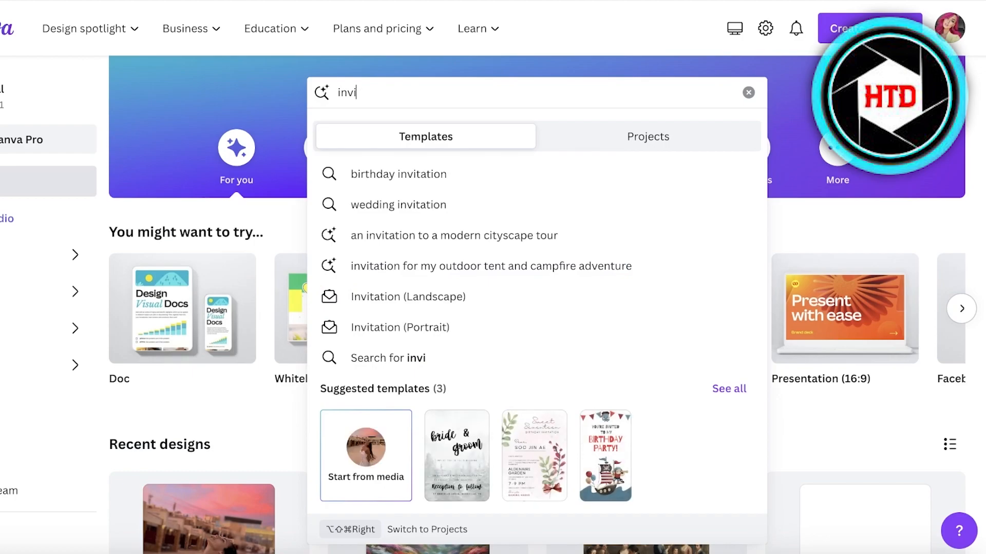
type("tation")
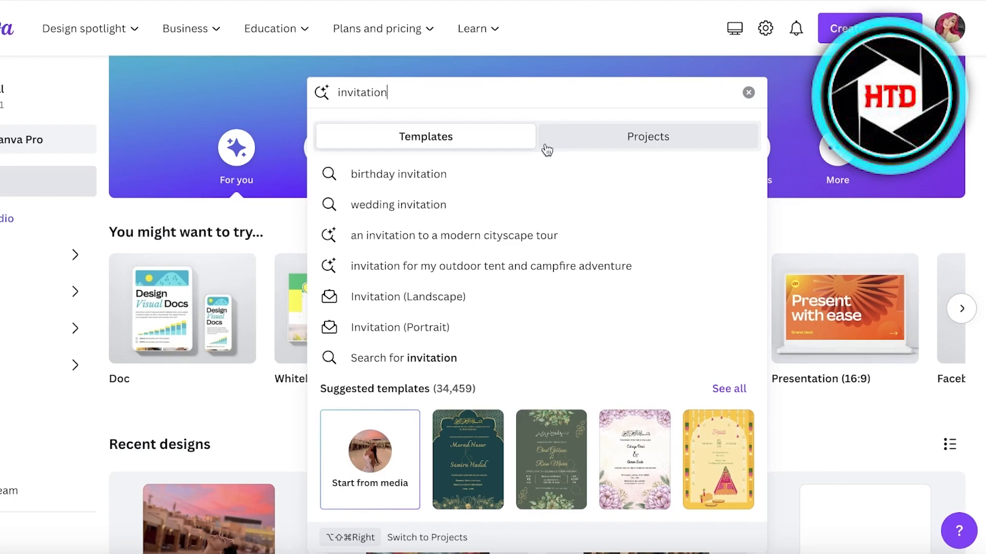
left_click(381, 307)
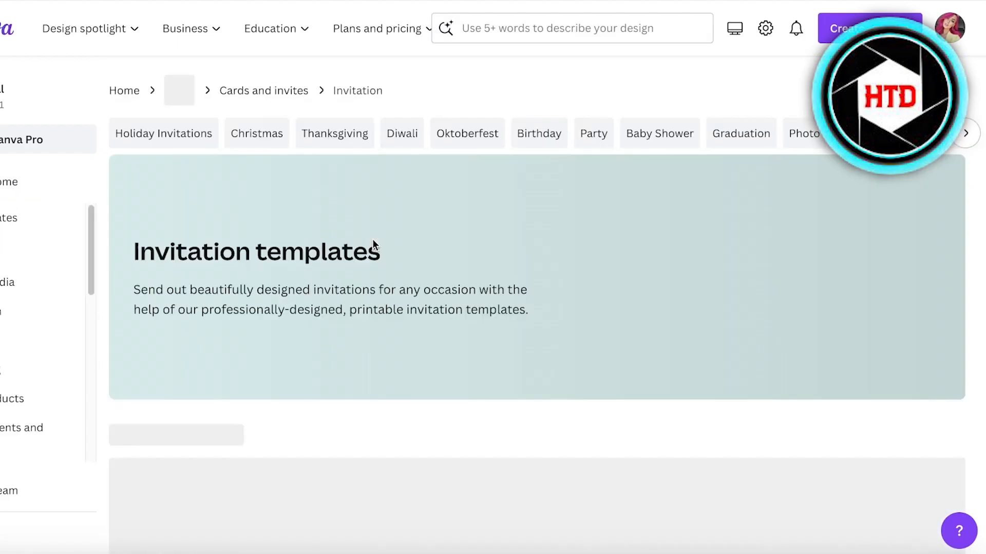
Browse the landscape invitation templates and the featured designs above them.
scroll(339, 253, "down", 10)
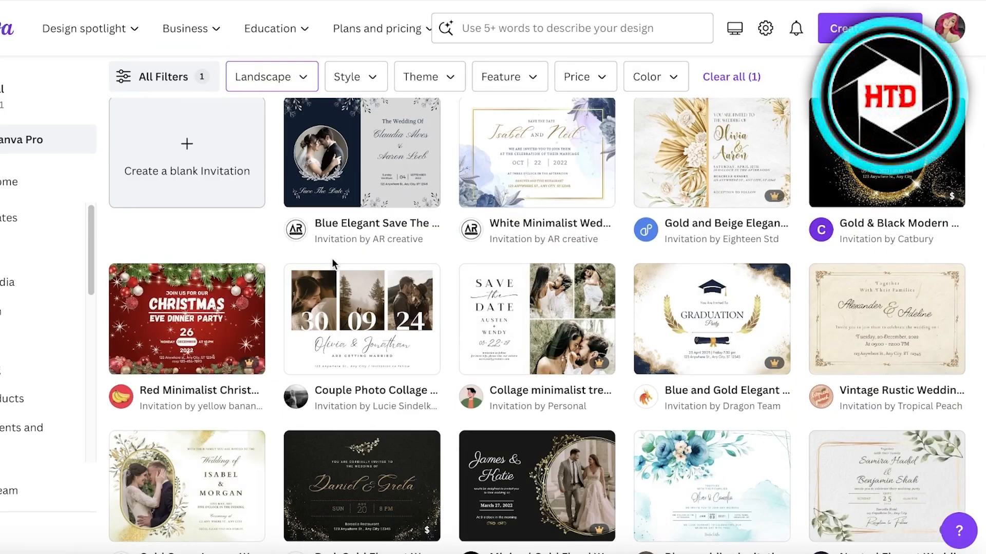
scroll(331, 260, "up", 10)
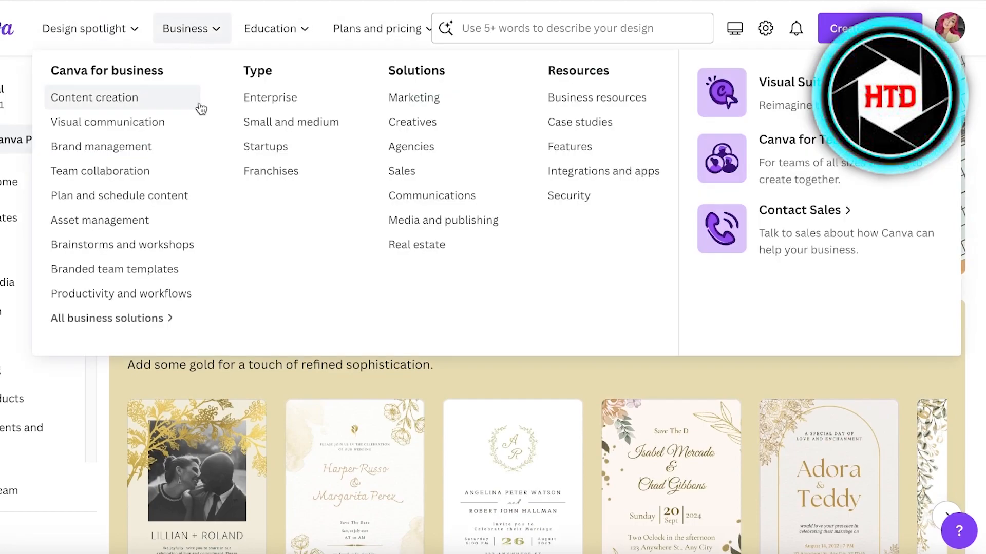
mouse_move(568, 470)
scroll(550, 428, "down", 10)
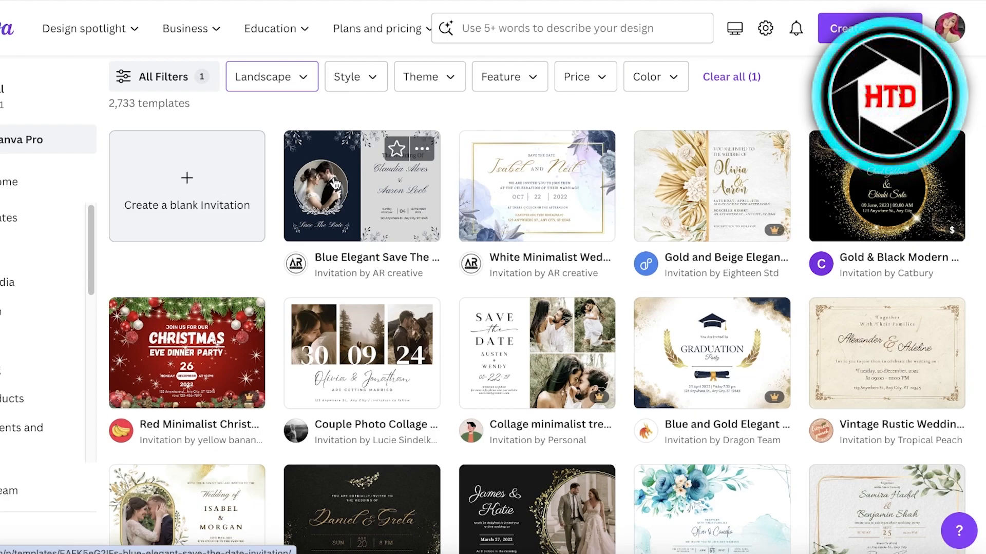
scroll(335, 185, "up", 15)
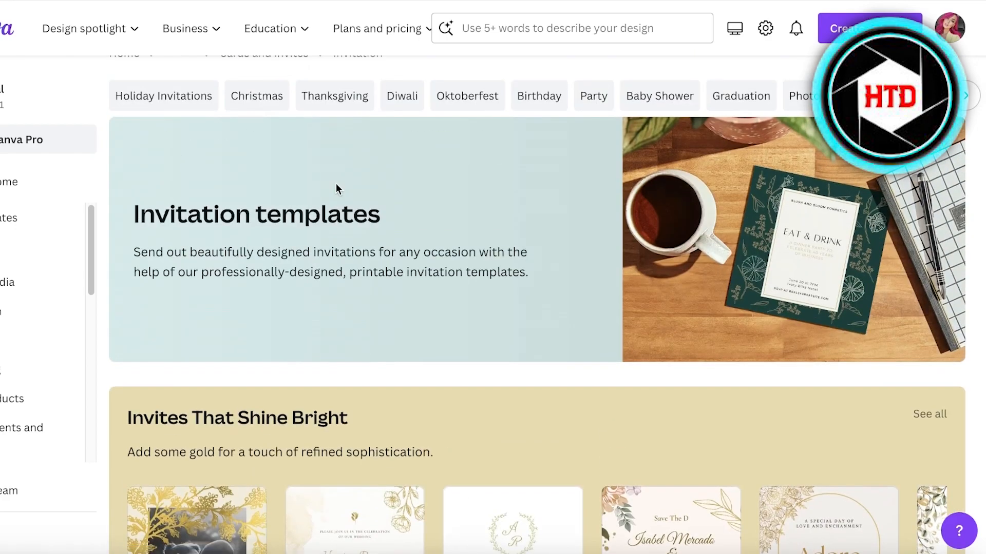
scroll(336, 184, "down", 10)
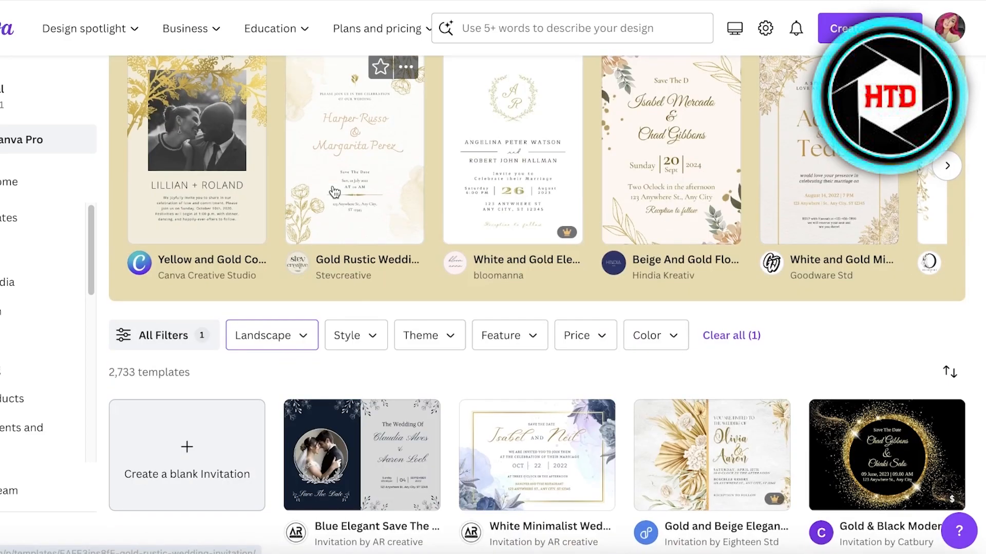
scroll(335, 192, "down", 3)
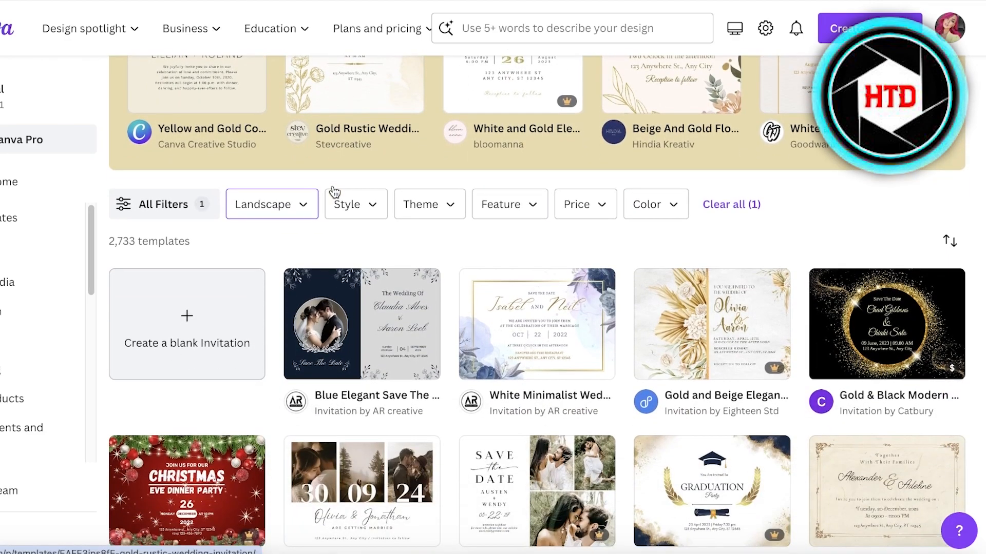
scroll(317, 307, "down", 1)
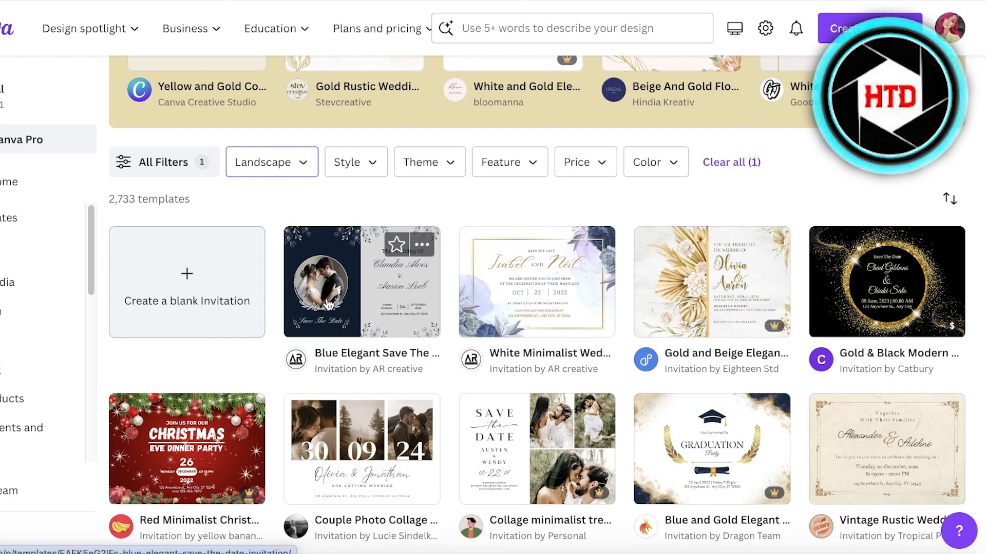
Open the Blue Elegant Save The Date Invitation template for customizing.
scroll(332, 251, "down", 1)
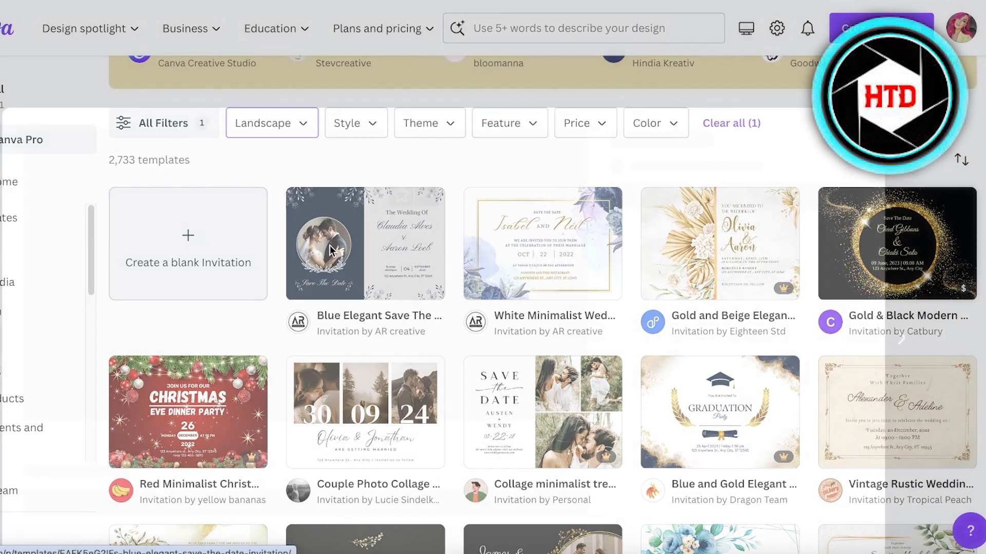
left_click(332, 252)
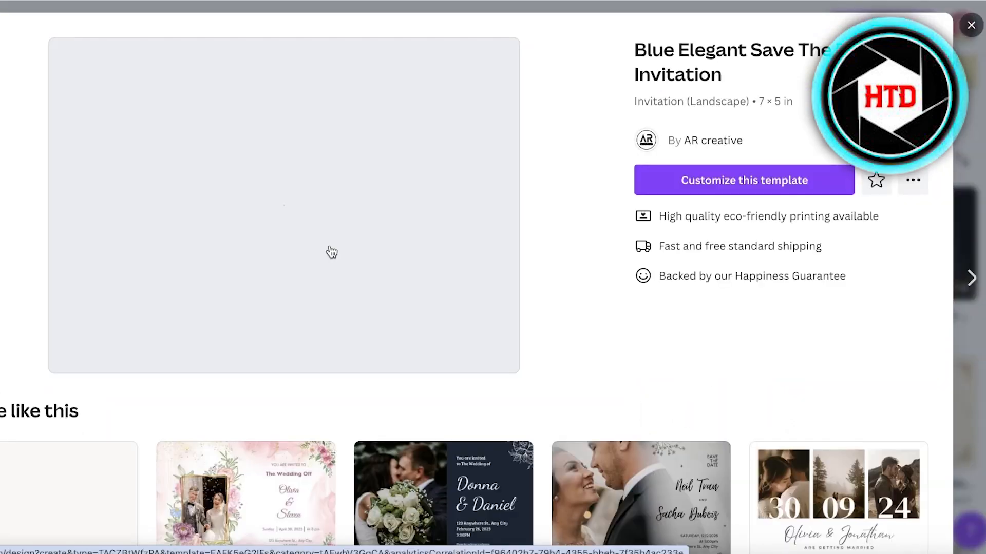
left_click(686, 189)
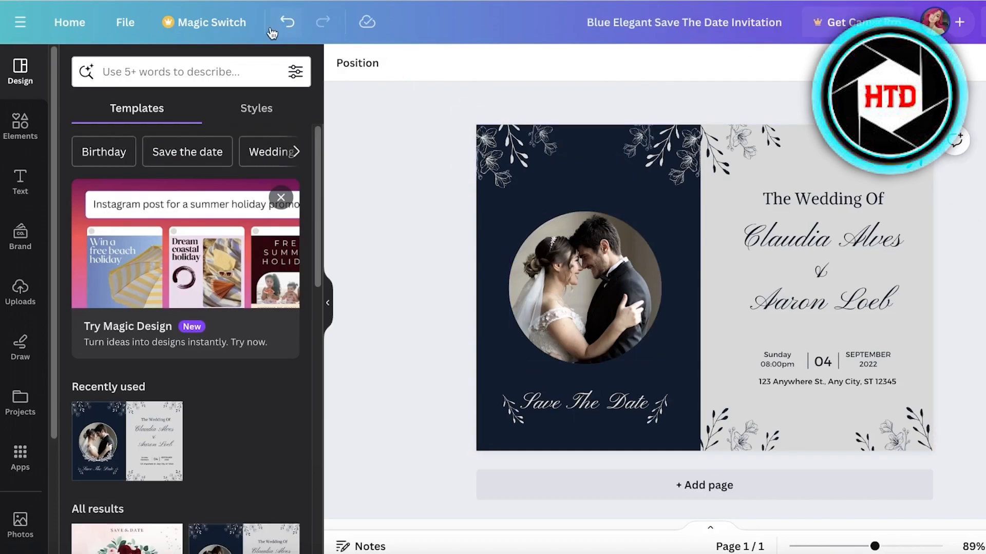
Undo the deletions of the couple photo and of the leafy ring around it.
left_click(291, 22)
left_click(560, 273)
key("Delete")
left_click(561, 277)
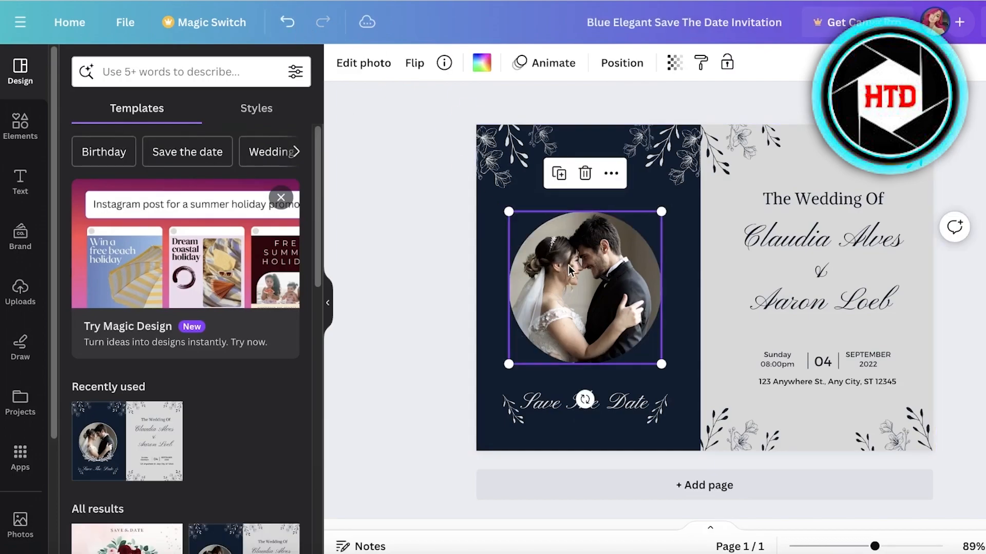
key("Delete")
left_click(287, 22)
left_click(286, 22)
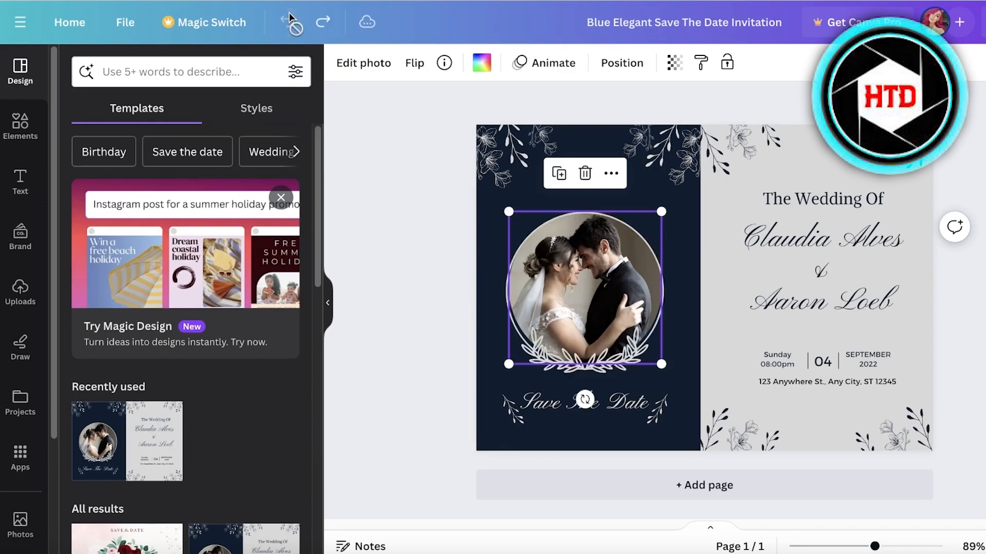
Delete the couple photo and move the leafy ring slightly up on the dark blue half.
left_click(592, 222)
key("Delete")
key("Delete")
left_click_drag(568, 315, 560, 274)
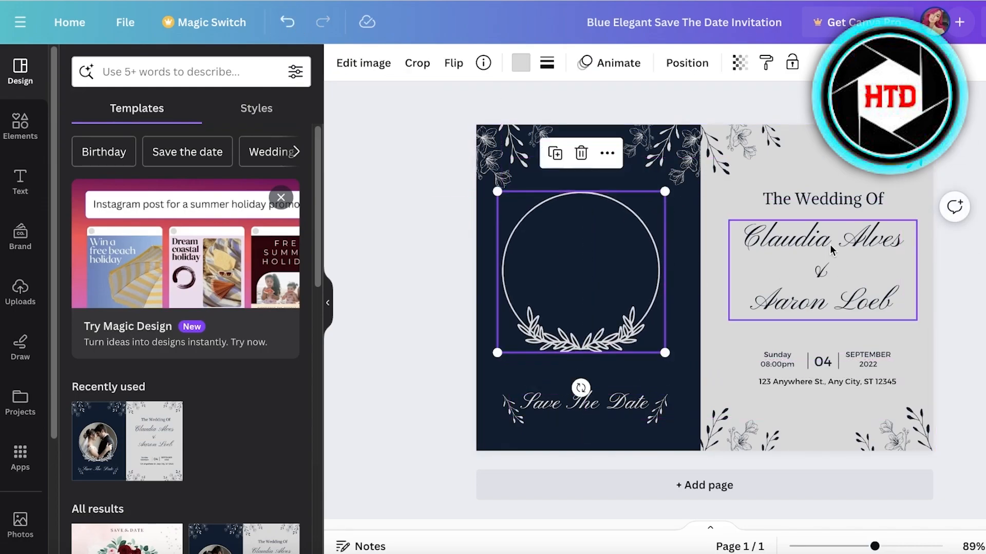
Replace both full names in the couple's names text with single names, one above and one below the ampersand.
double_click(830, 245)
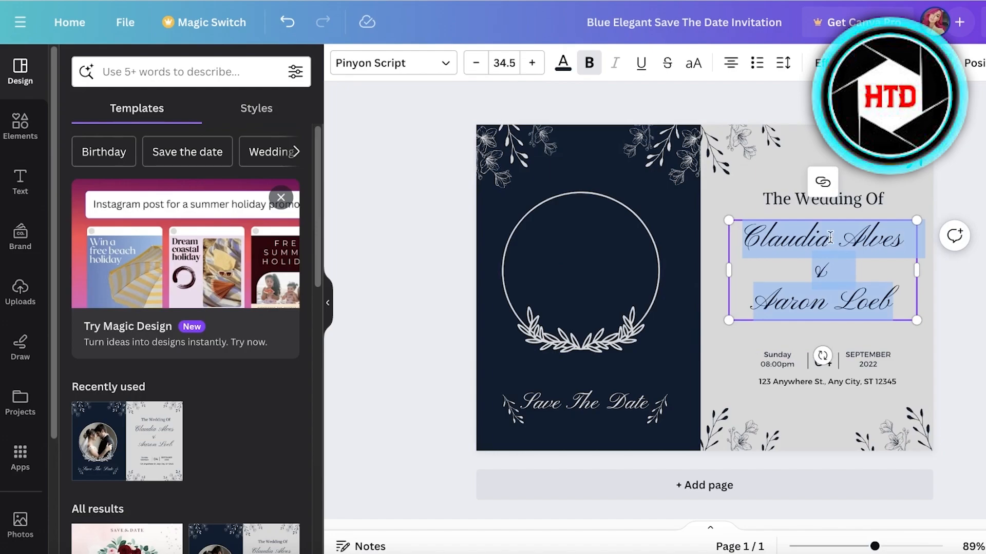
left_click(830, 238)
left_click_drag(742, 237, 924, 241)
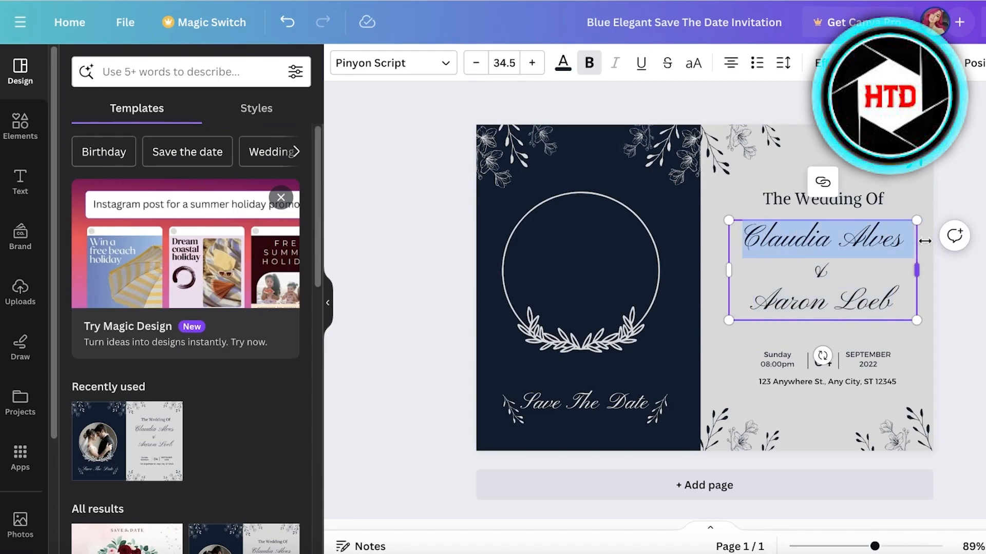
type("Jane")
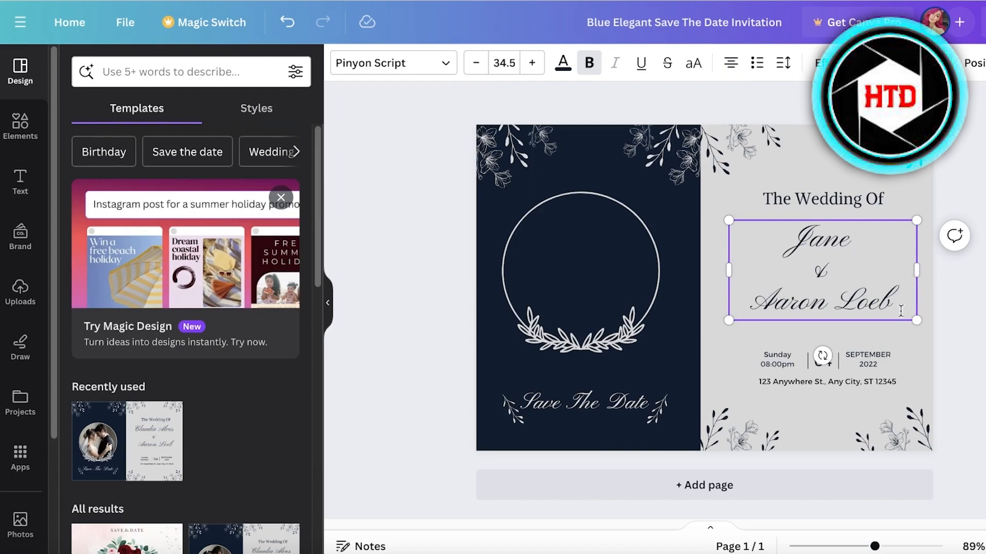
left_click(882, 308)
triple_click(882, 311)
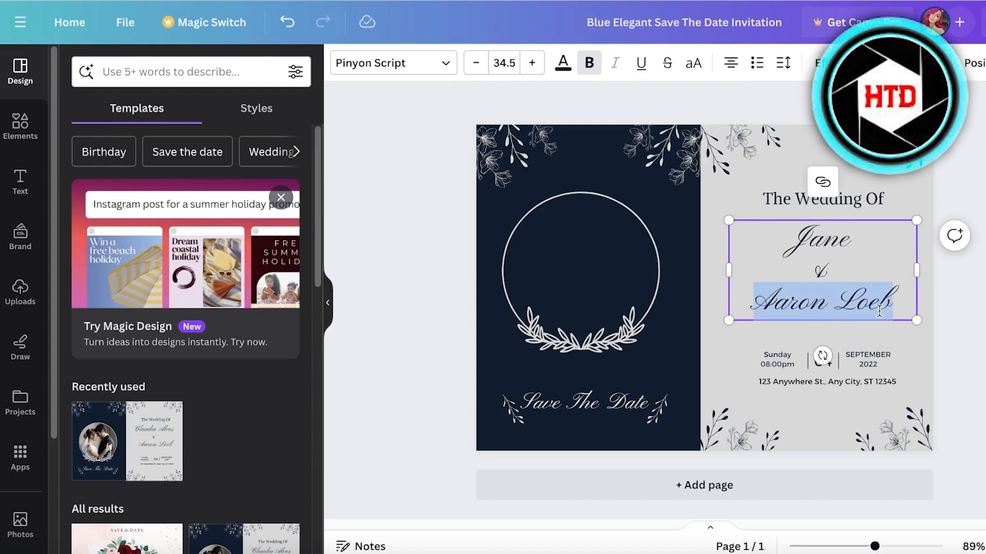
key("BackSpace")
type("Miller")
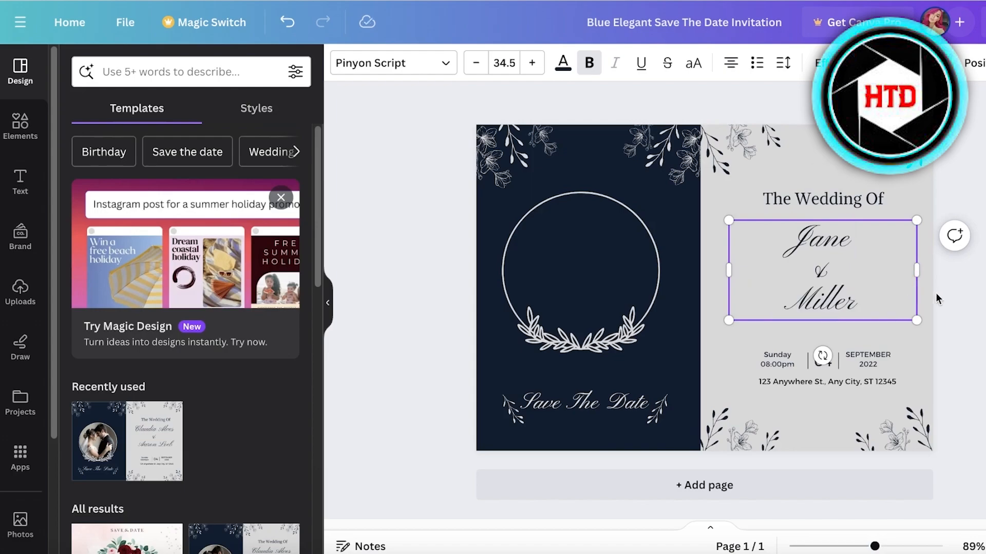
Remove the script ampersand between the two names, keeping an empty line in its place.
double_click(820, 273)
key("BackSpace")
key("Delete")
key("Return")
Add a title text box to the invitation with the text "&".
left_click(20, 180)
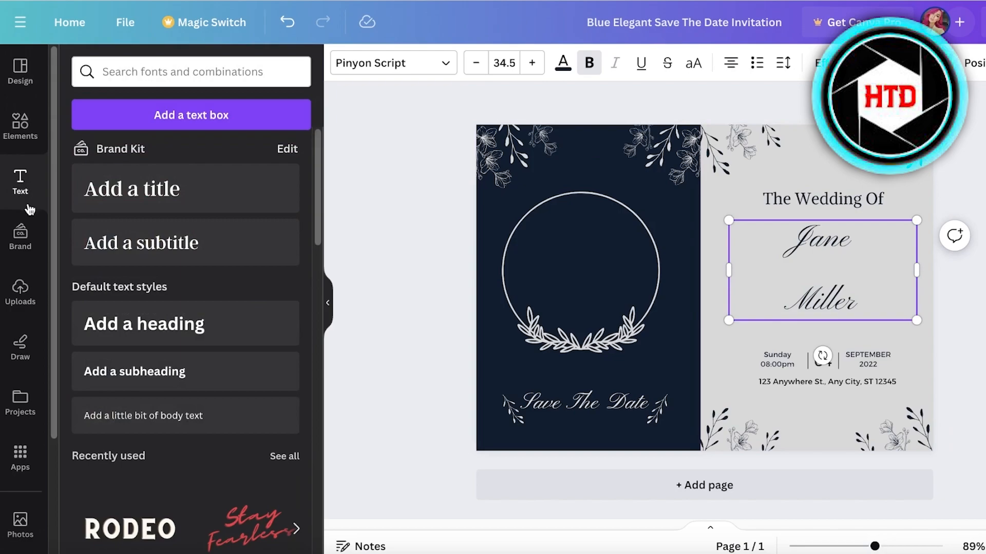
left_click(167, 191)
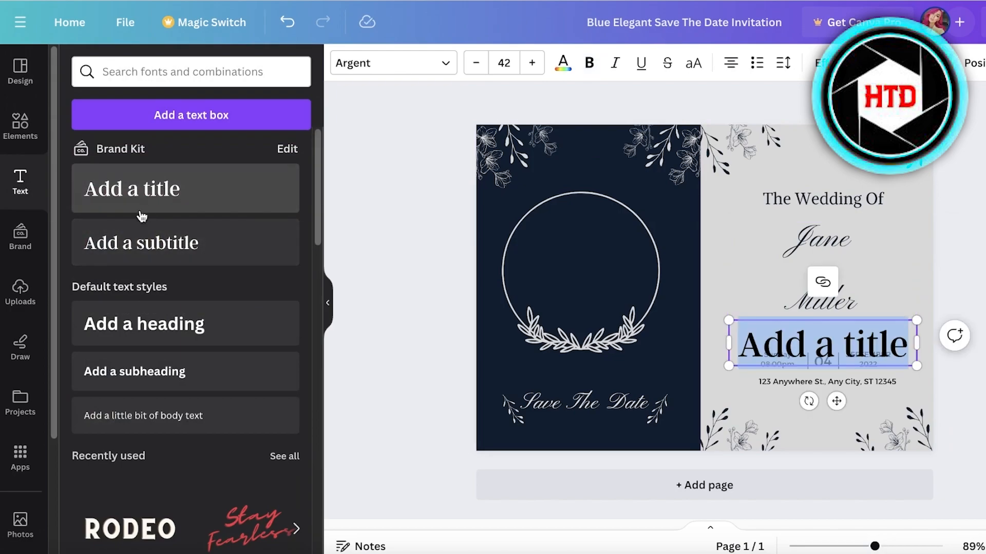
key("ctrl+z")
key("ctrl+z")
key("ctrl+z")
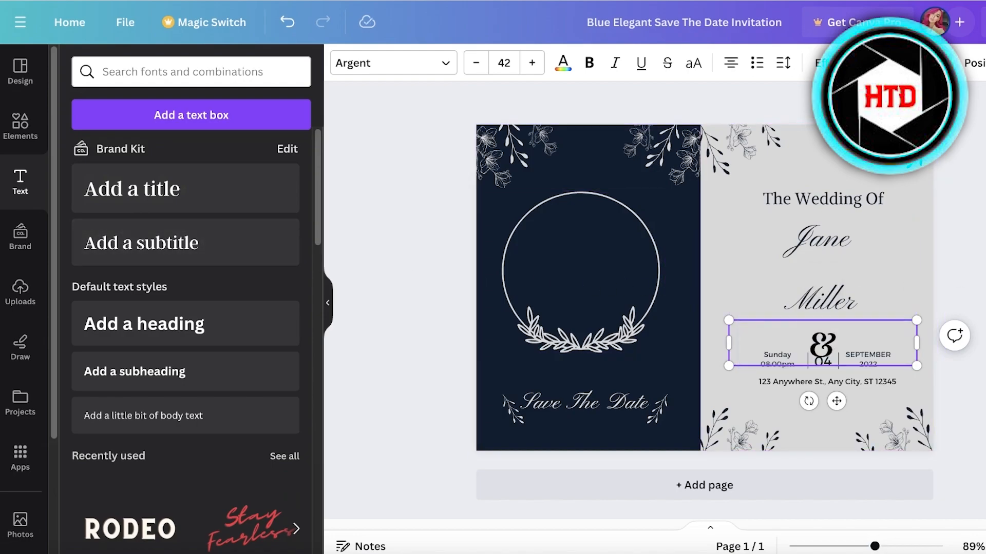
Shrink the new "&" text and place it between the two names.
left_click(818, 348)
left_click_drag(917, 366, 853, 350)
left_click_drag(806, 386, 843, 321)
left_click(894, 108)
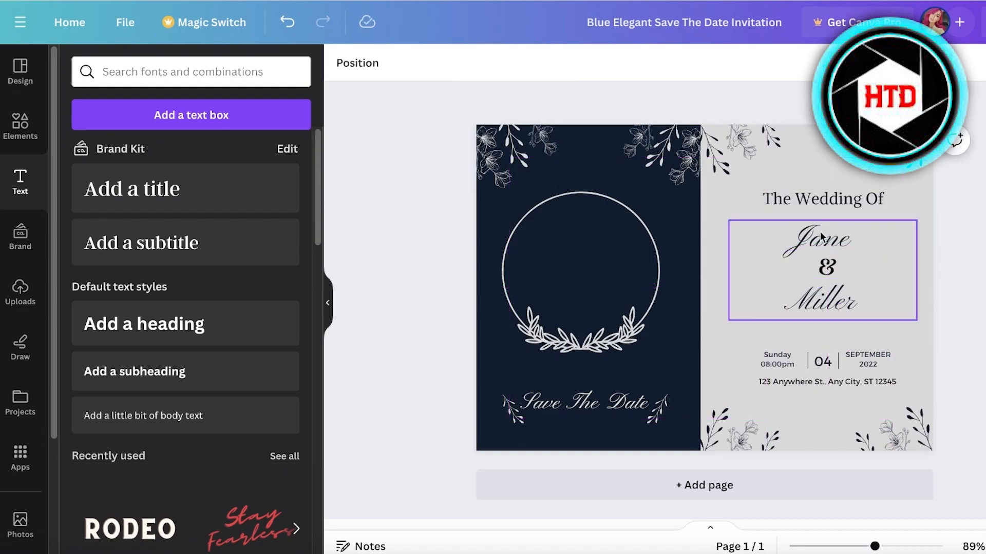
left_click(786, 358)
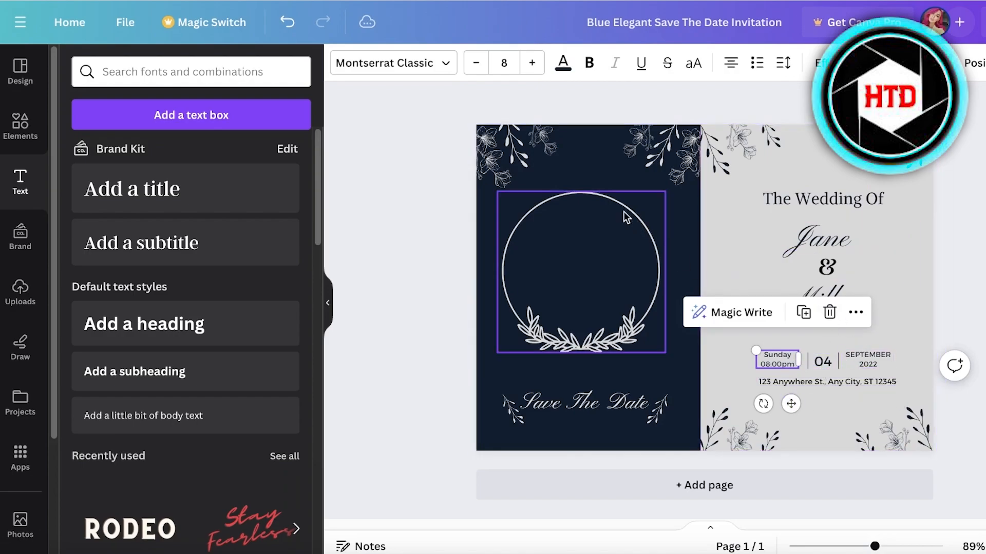
left_click(616, 328)
left_click(611, 410)
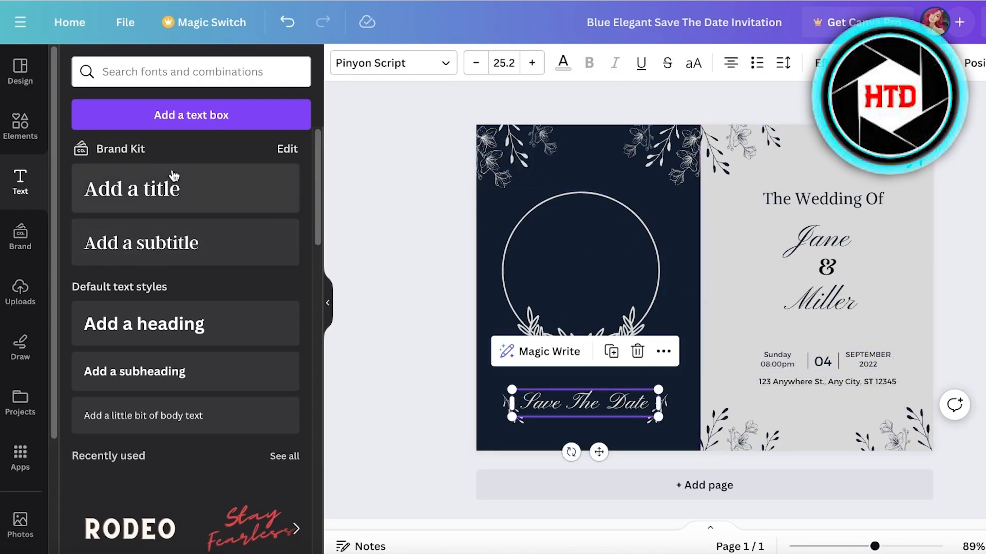
Add a title text reading "4th of Jan" over the leafy ring on the dark blue half.
left_click(124, 186)
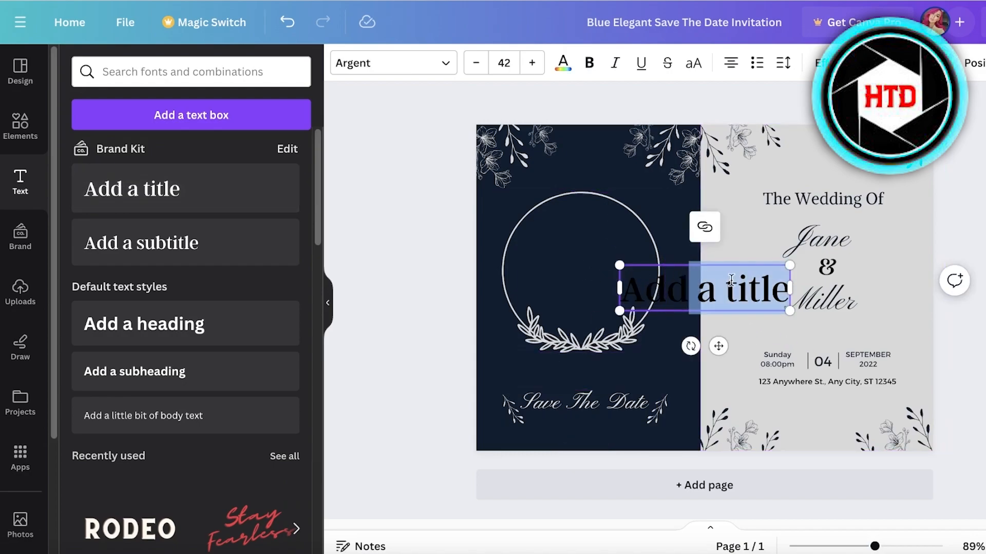
left_click(756, 202)
left_click(732, 283)
left_click_drag(732, 284, 568, 260)
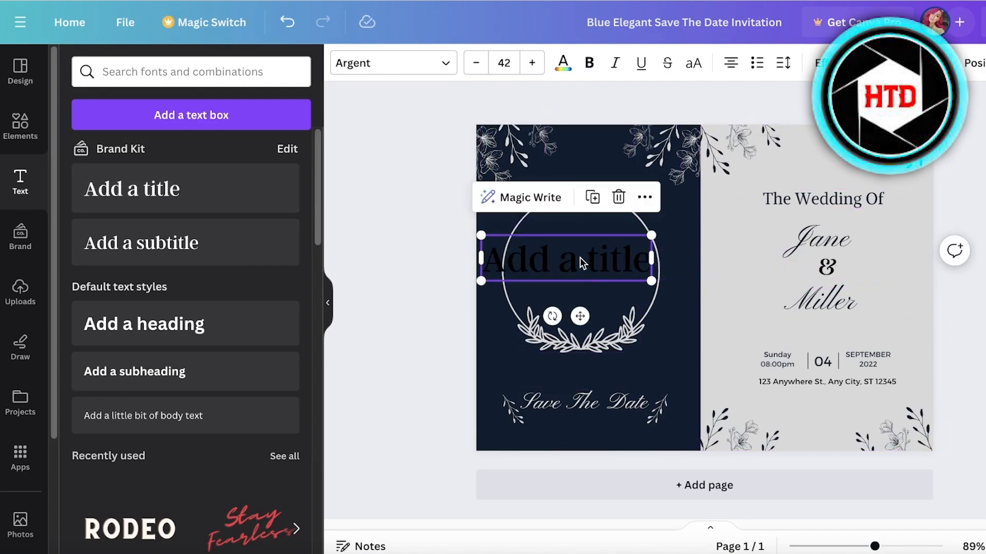
left_click(580, 258)
type("4th of Jan")
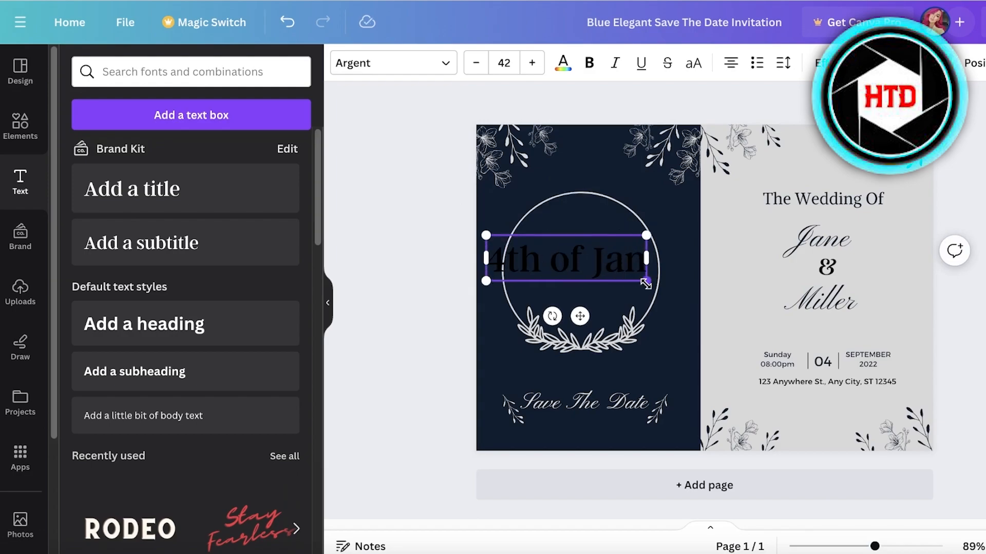
Recolor the "4th of Jan" text off-white, and scale it down to sit centered inside the leafy ring.
left_click(563, 63)
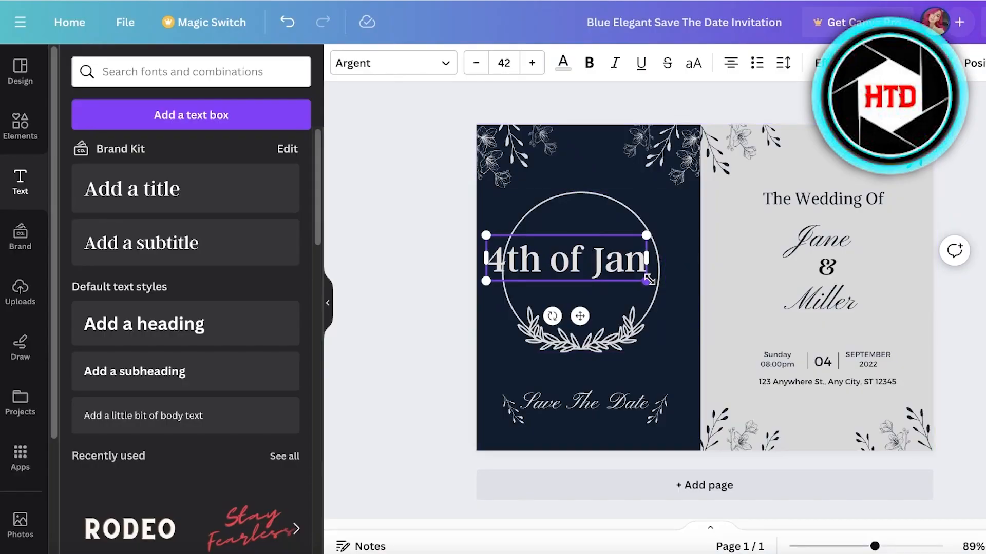
left_click_drag(648, 279, 557, 257)
left_click_drag(535, 291, 597, 308)
left_click(932, 244)
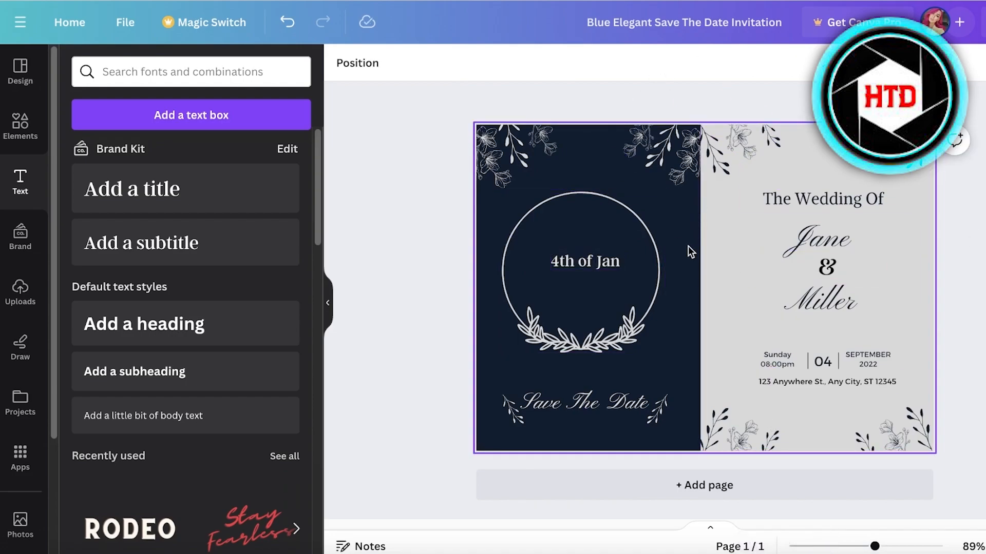
Move the "4th of Jan" text slightly lower inside the leafy ring, and duplicate the invitation page.
left_click_drag(582, 261, 579, 272)
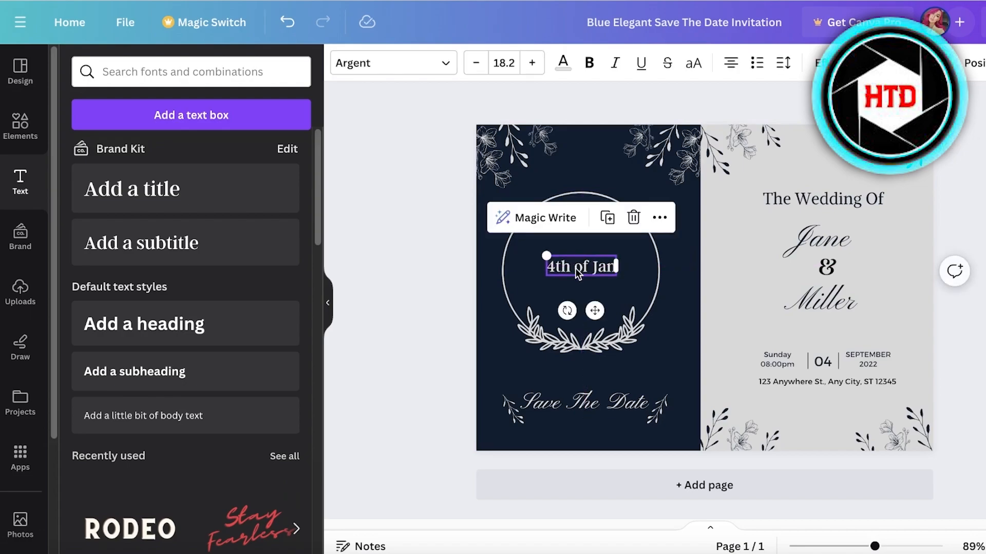
left_click(961, 328)
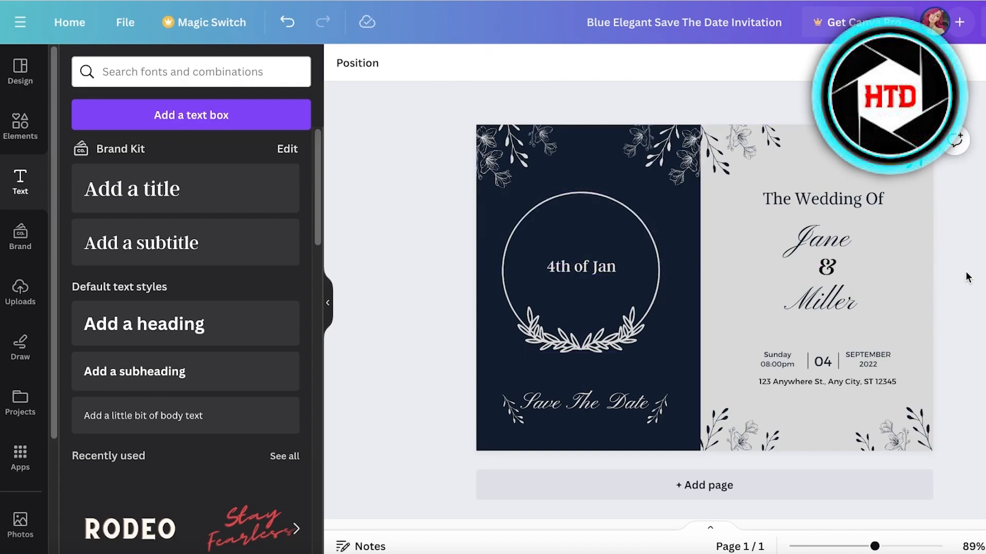
left_click(895, 110)
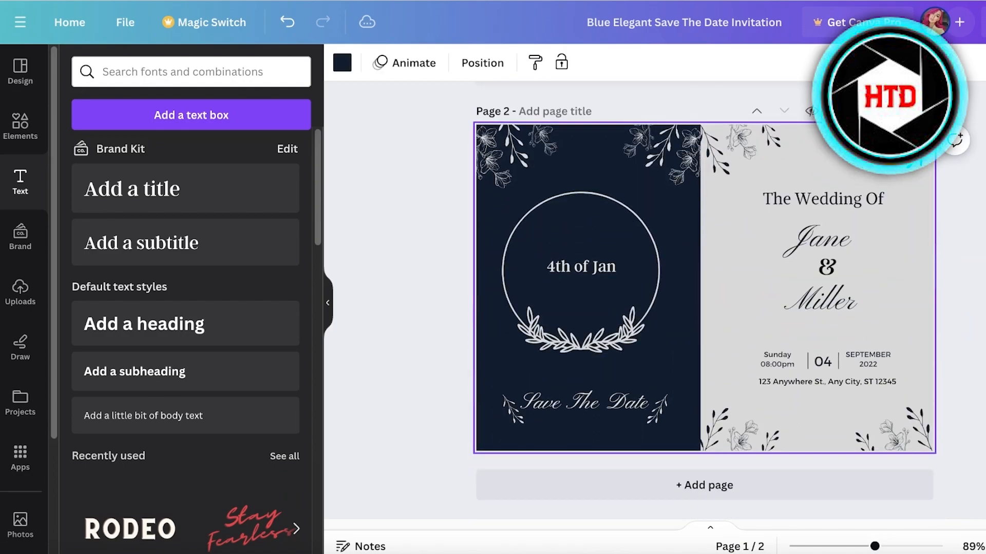
Delete "The Wedding Of", the couple's names and the "&" from the grey half of page 2.
left_click(807, 198)
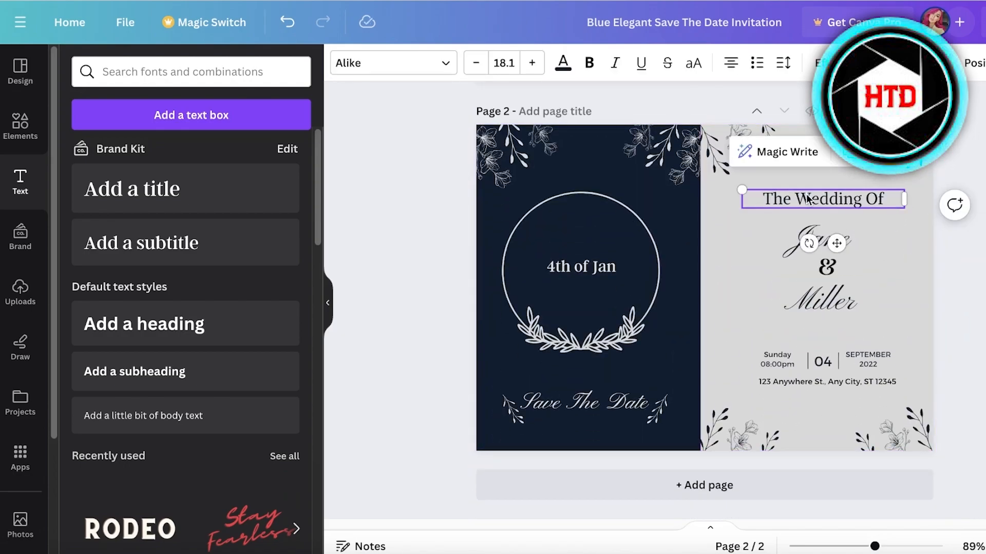
key("Delete")
left_click(814, 237)
key("Delete")
left_click(841, 303)
left_click(828, 268)
key("Delete")
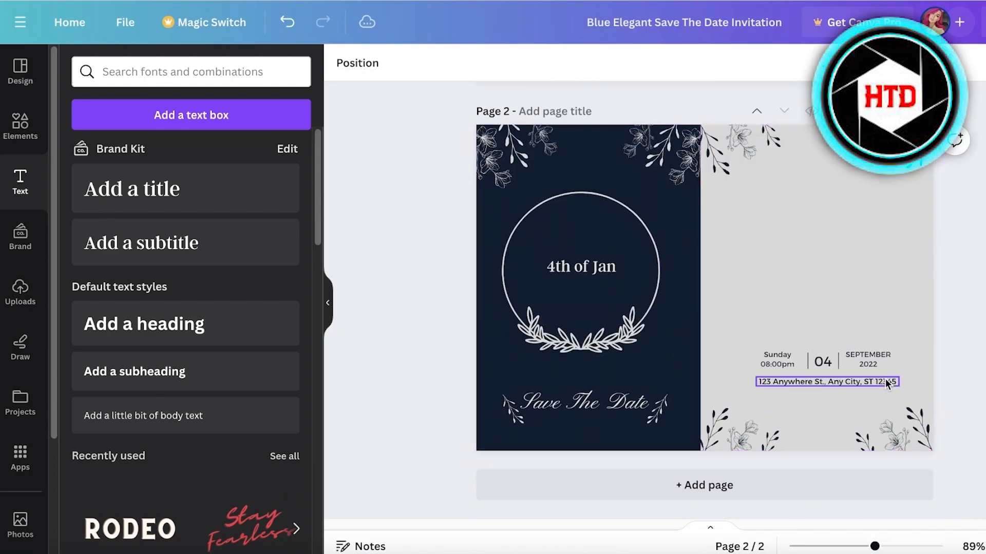
Lock the grey panel on page 2, and delete the date, time, divider lines and address from it.
left_click(885, 381)
key("Delete")
left_click(288, 22)
left_click(893, 239)
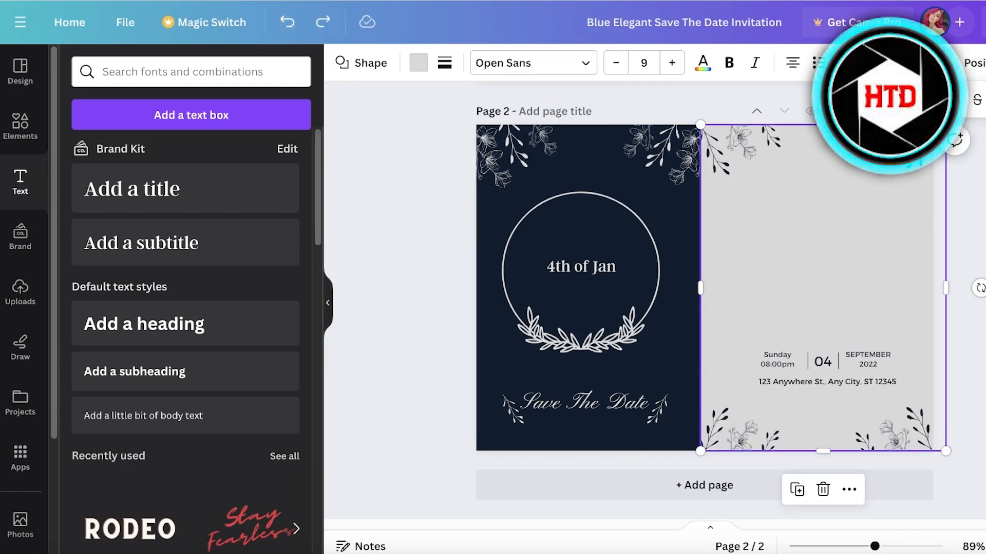
key("alt+shift+l")
left_click_drag(754, 282, 889, 399)
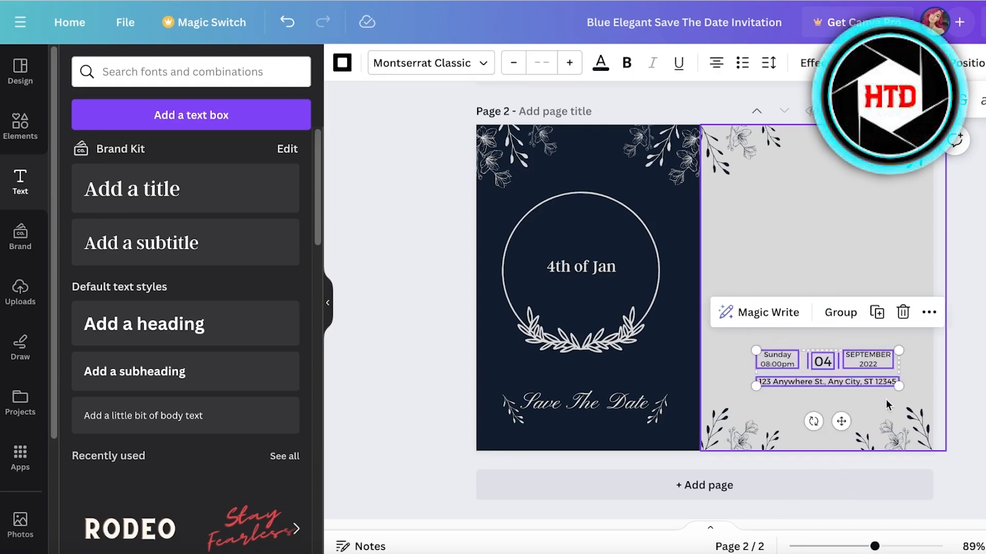
key("Delete")
Clear the dark half of page 2 by deleting the leafy ring, "4th of Jan", "Save The Date" and its side sprigs.
left_click(633, 248)
key("Delete")
left_click(585, 266)
key("Delete")
left_click(586, 401)
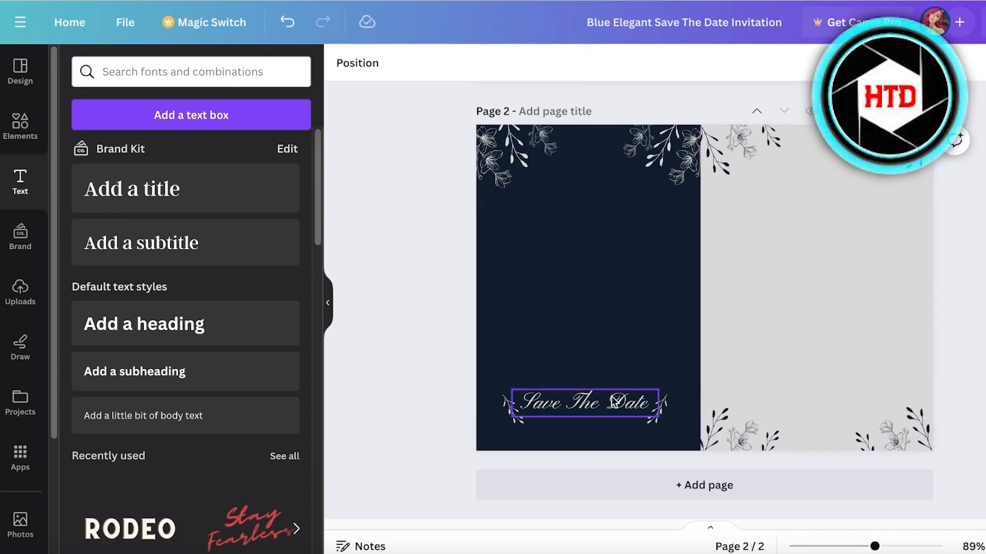
key("Delete")
left_click(737, 413)
left_click(656, 410)
key("Delete")
left_click(513, 409)
key("Delete")
Try to copy the floral ornaments from the grey half's lower edge onto the lower edge of the dark half.
left_click_drag(631, 398, 985, 462)
left_click_drag(704, 430, 459, 419)
left_click_drag(672, 369, 390, 451)
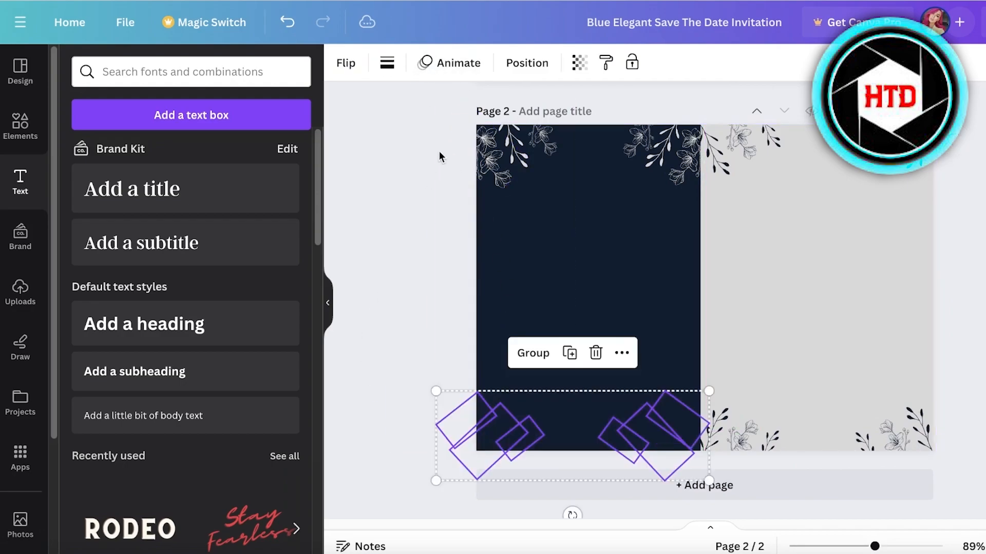
left_click(608, 329)
left_click_drag(631, 352, 585, 502)
left_click_drag(688, 216, 531, 97)
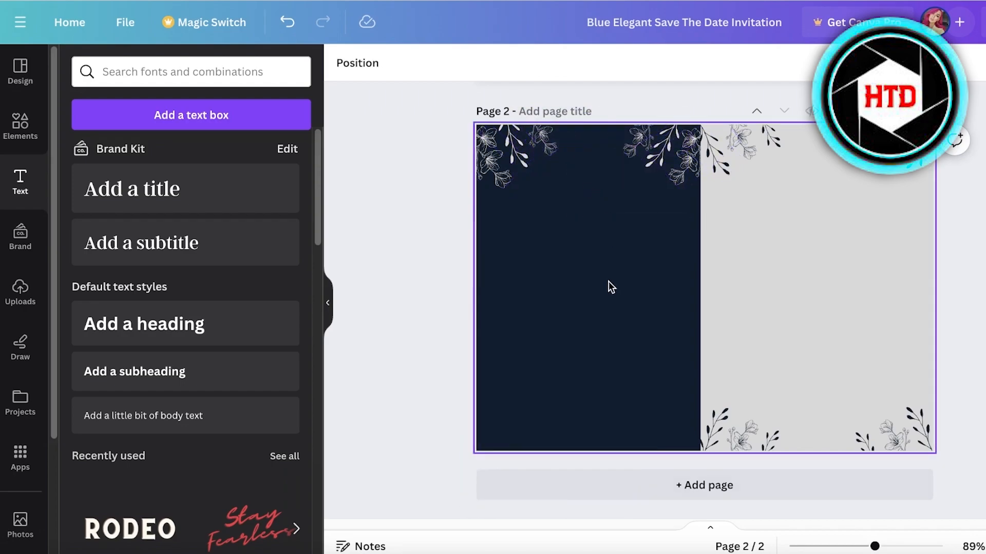
Copy the dark half's upper corner florals, flip the copies upside down and fit them into its lower corners.
left_click(608, 284)
left_click_drag(682, 218, 495, 167)
left_click_drag(527, 229, 671, 154)
left_click_drag(671, 154, 670, 315)
left_click_drag(611, 384, 609, 210)
left_click_drag(706, 319, 680, 465)
left_click(978, 313)
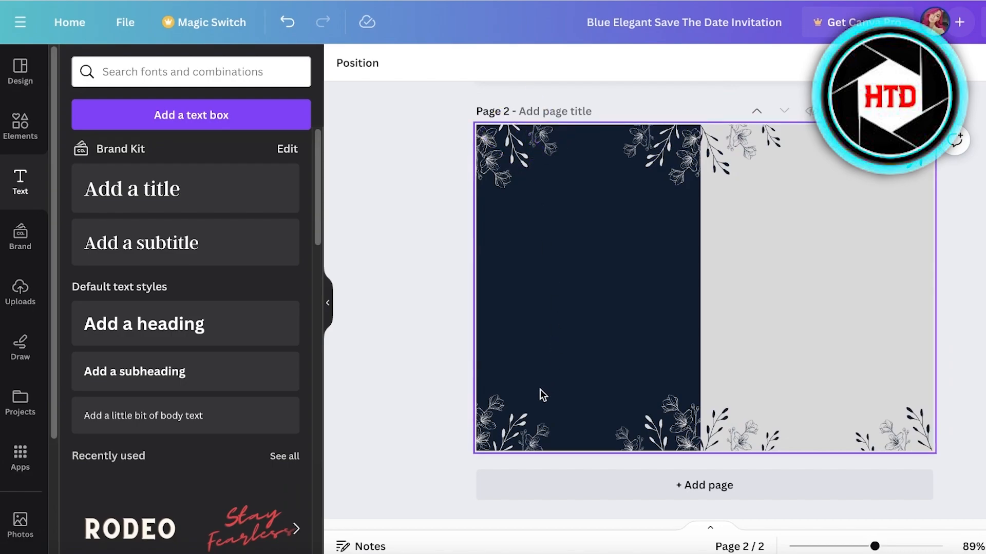
Reorder the pages so the text-free floral page comes before the invitation page.
scroll(540, 390, "up", 6)
scroll(616, 349, "down", 3)
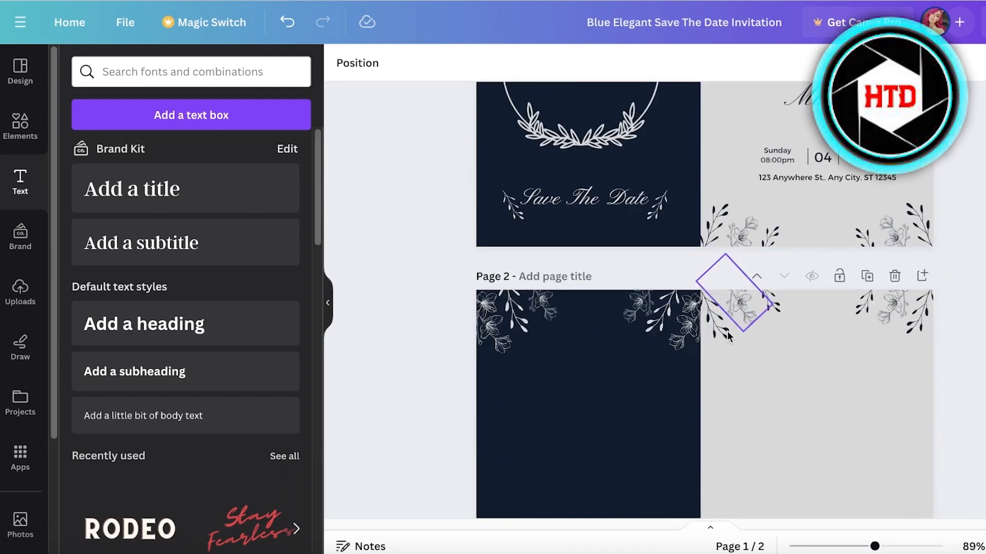
left_click(757, 276)
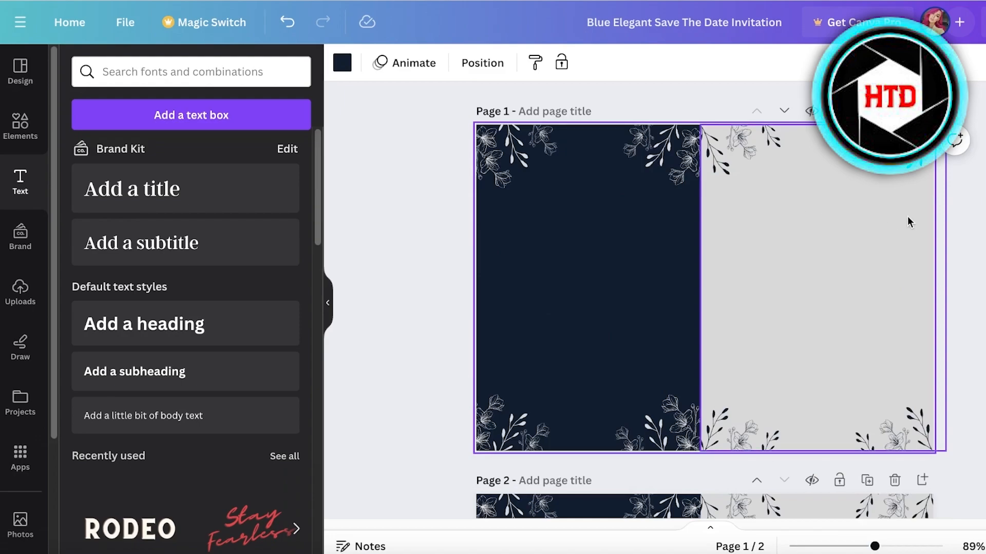
Examine the text-free first page and the invitation page in their new order.
scroll(906, 218, "down", 7)
left_click(671, 220)
scroll(688, 242, "up", 7)
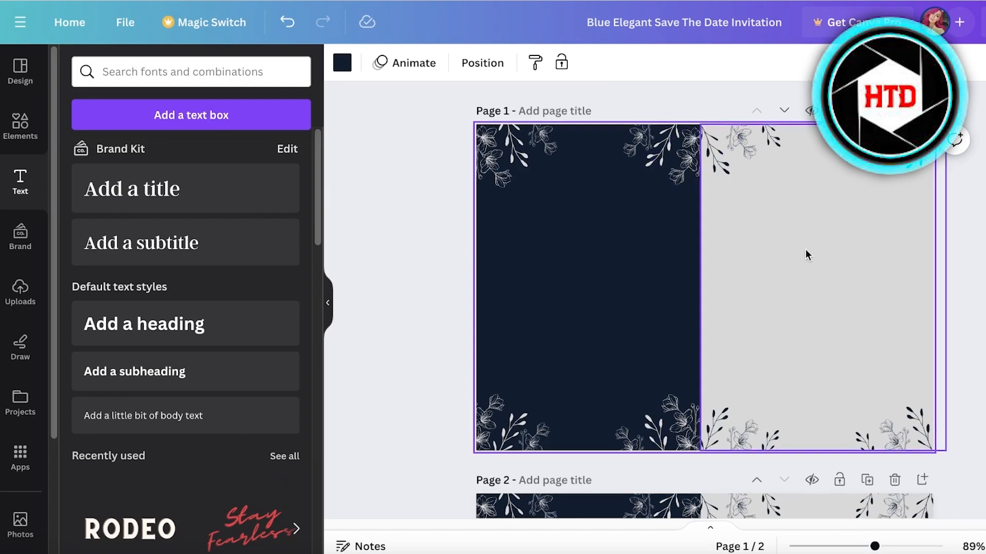
scroll(804, 249, "down", 7)
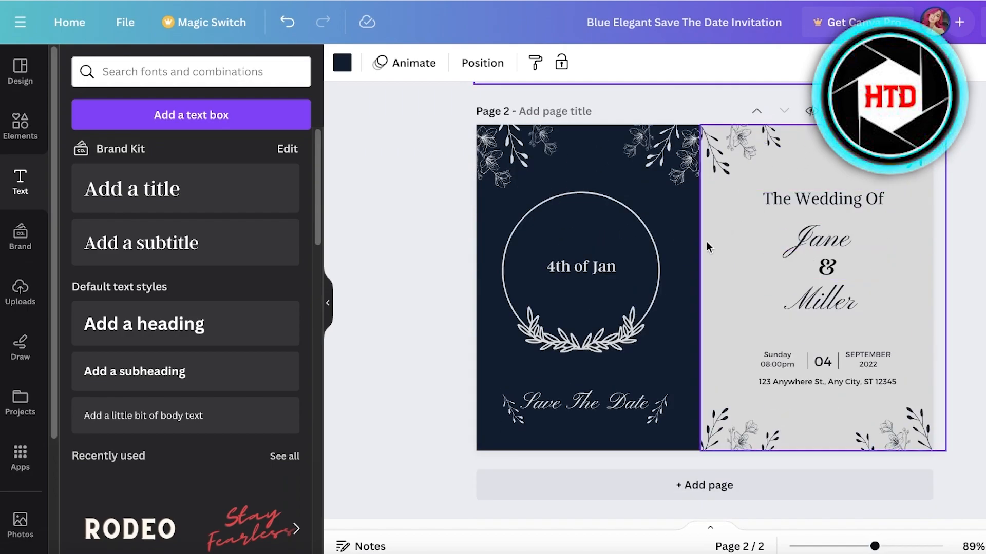
scroll(706, 241, "up", 6)
scroll(538, 163, "down", 6)
scroll(570, 386, "up", 2)
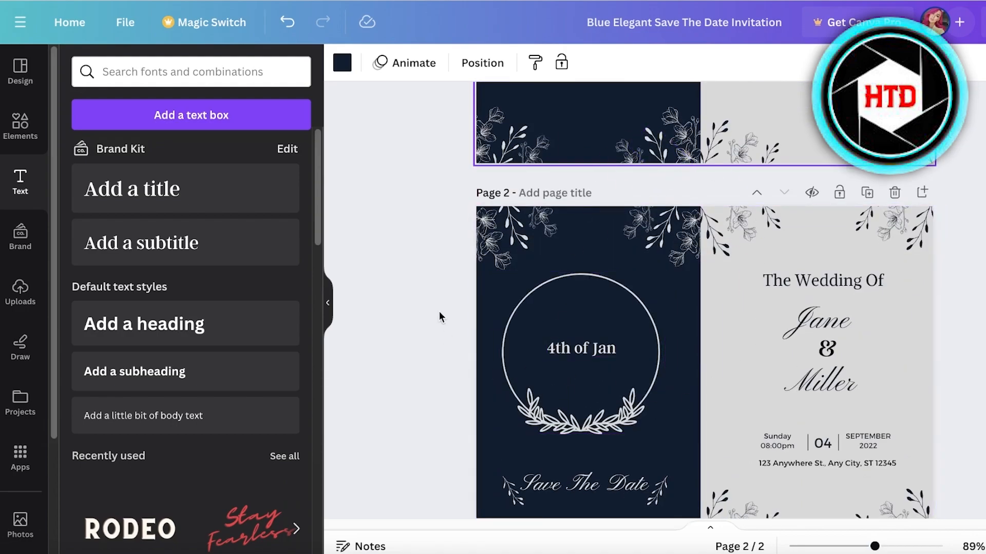
scroll(445, 337, "down", 2)
scroll(550, 291, "up", 7)
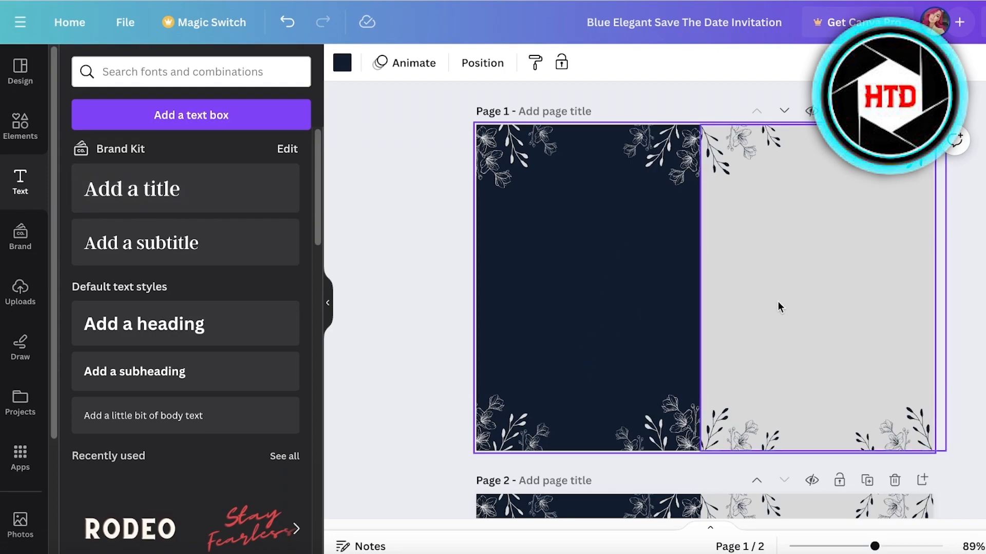
Add a title text reading "Wedding Invitation" on the grey half of page 1, keeping the grey panel locked.
left_click(30, 138)
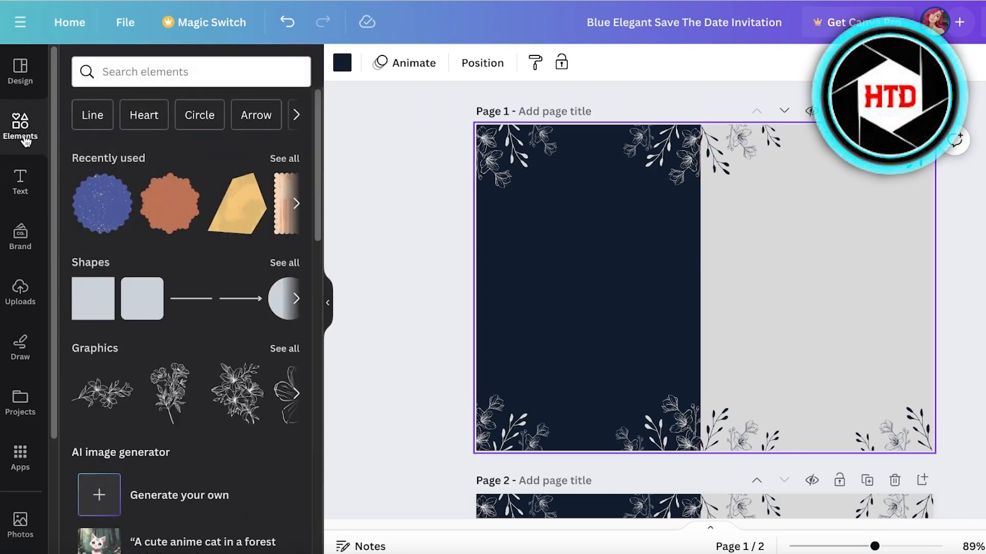
left_click(28, 183)
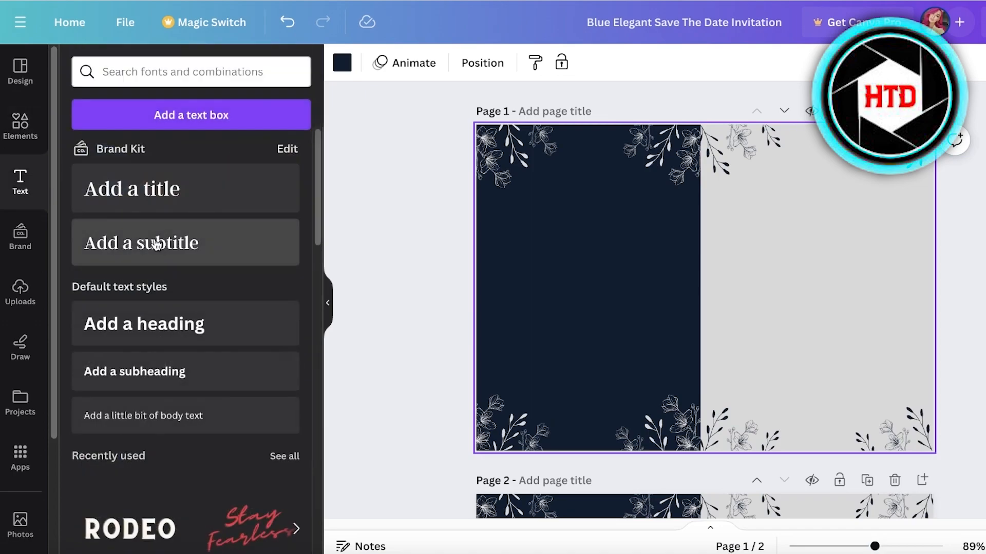
left_click(150, 190)
left_click(886, 270)
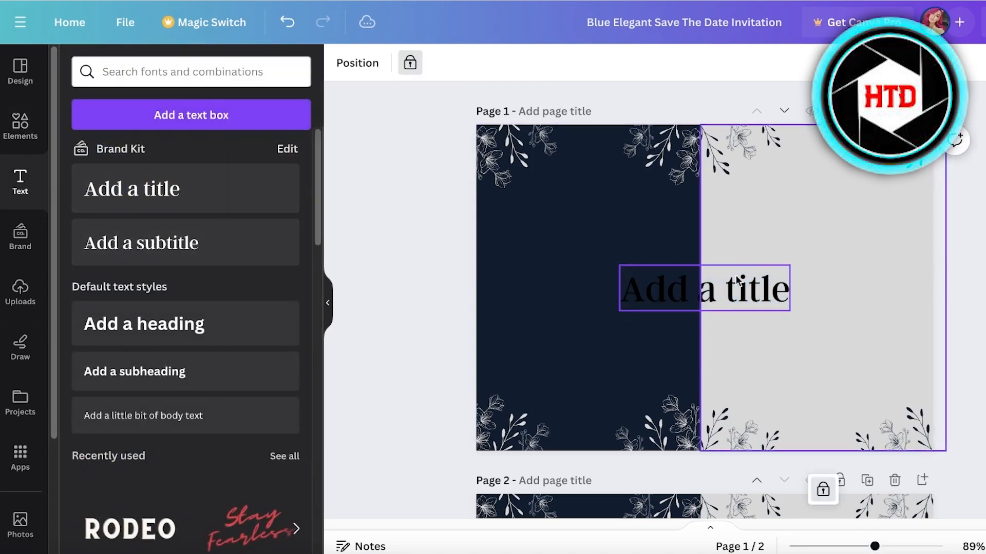
left_click_drag(738, 289, 832, 242)
left_click(833, 239)
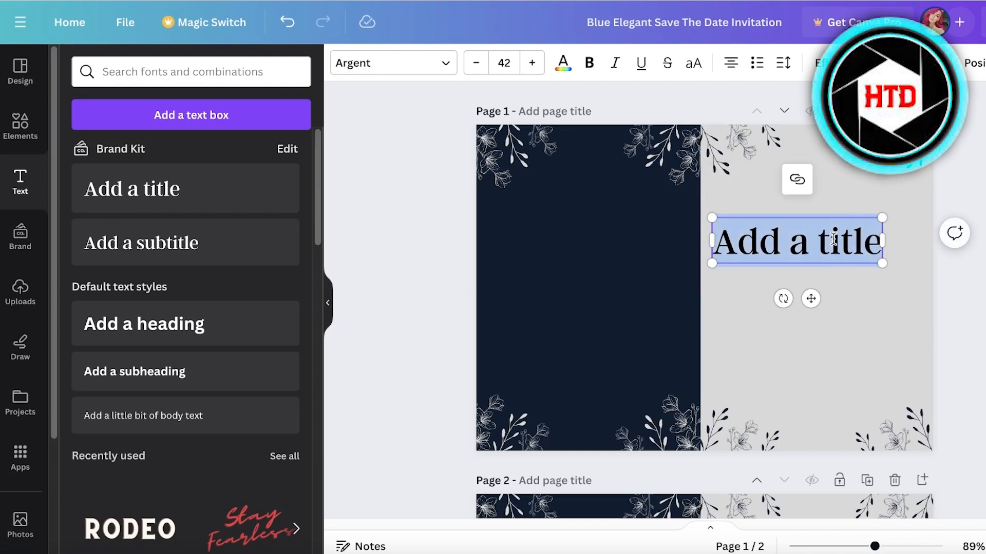
type("Wedding Invitation")
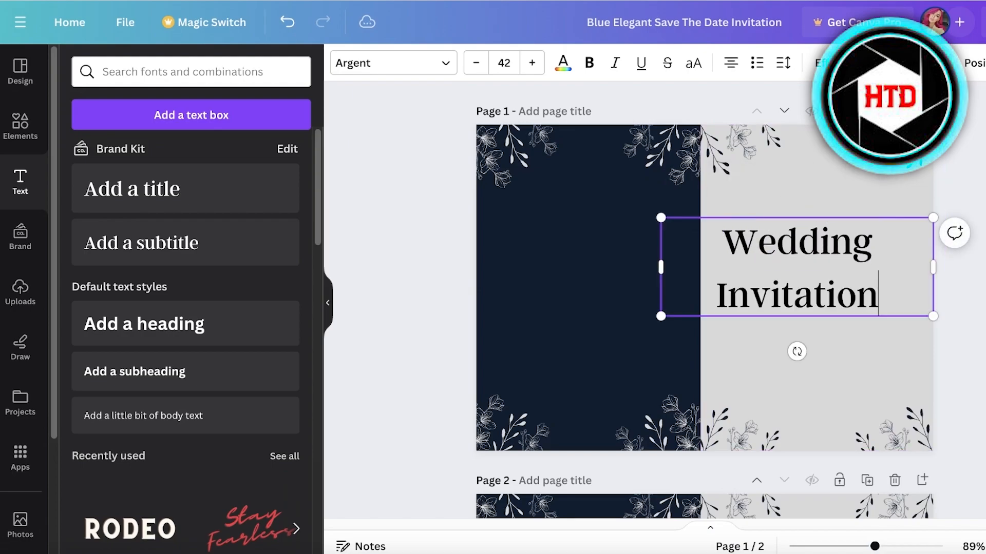
Shrink the "Wedding Invitation" text to size 17.2 and place it centrally on the grey half of page 1.
left_click_drag(930, 323, 830, 277)
left_click(793, 261)
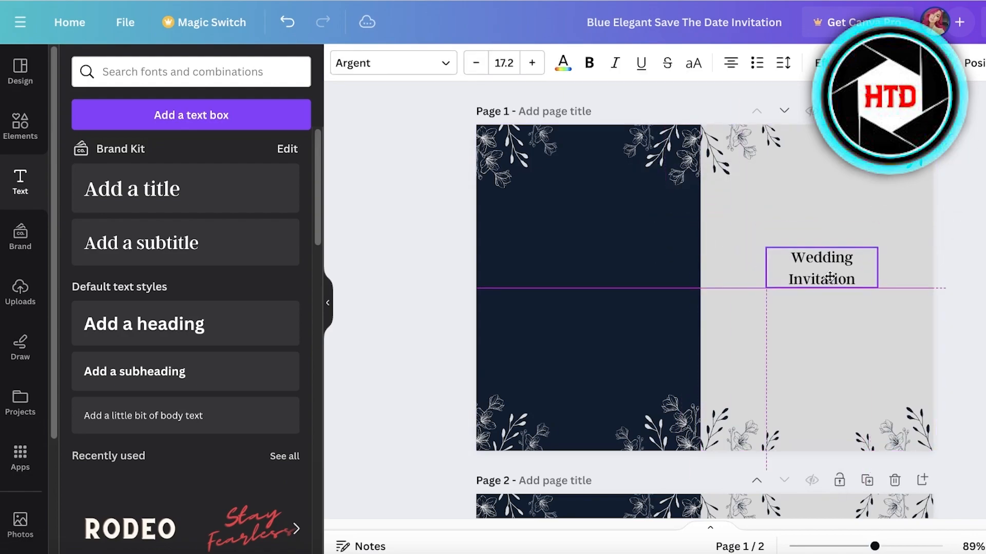
left_click(942, 267)
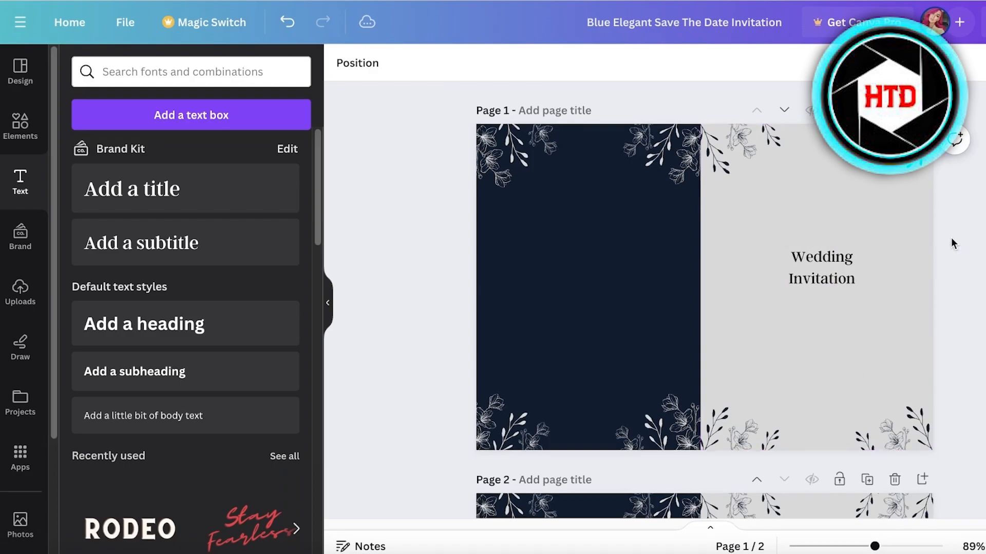
Compare the layouts of the cover page and the invitation page.
scroll(938, 299, "down", 5)
scroll(938, 299, "up", 5)
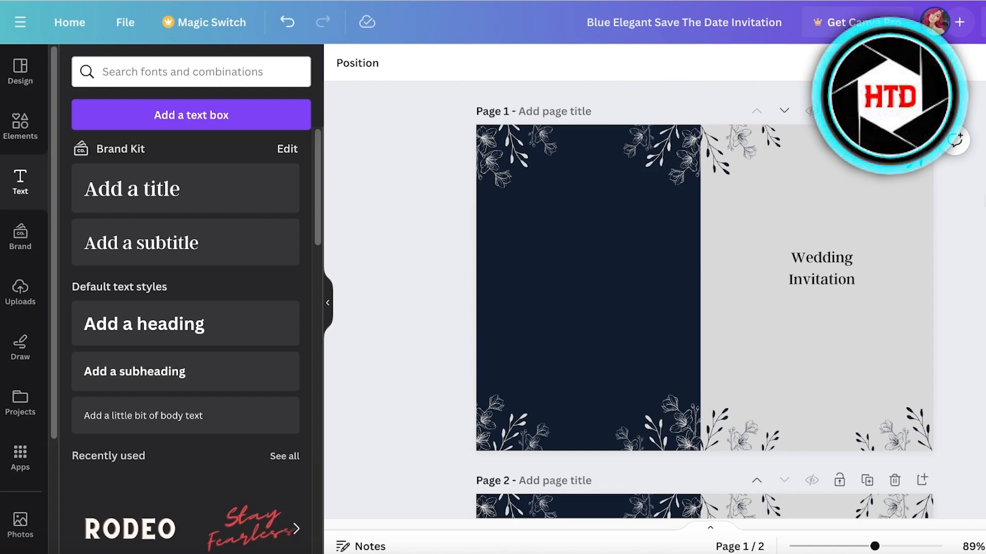
scroll(704, 288, "down", 5)
scroll(547, 223, "up", 3)
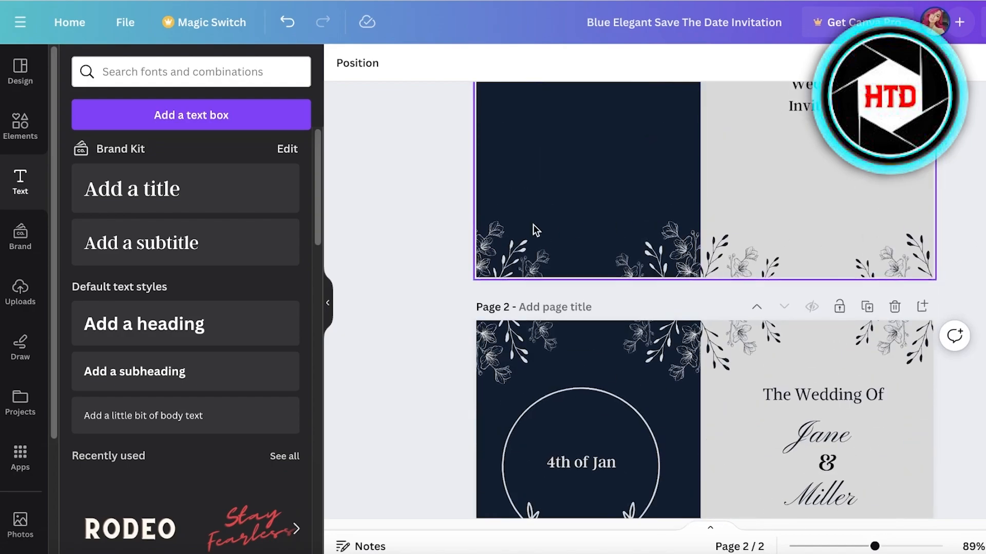
scroll(532, 224, "up", 2)
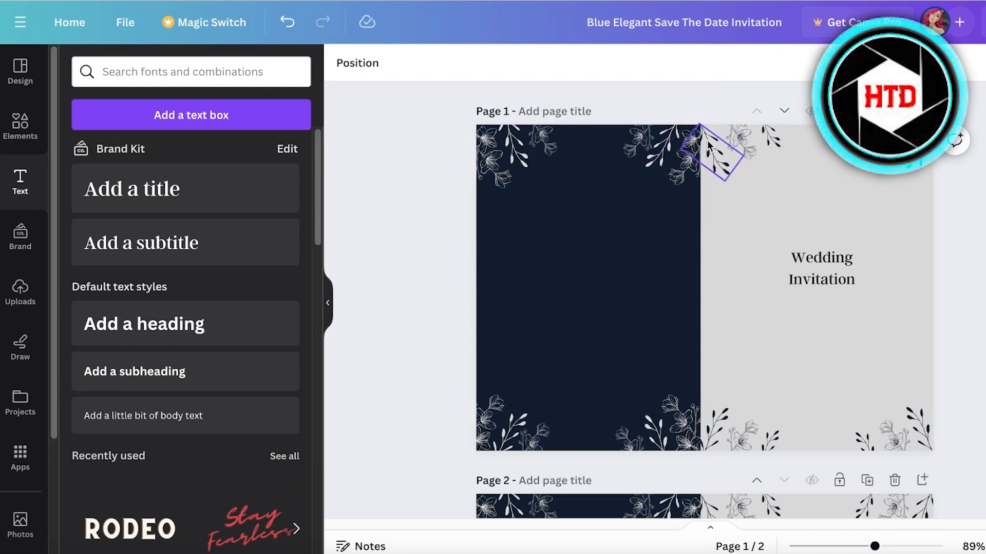
left_click_drag(714, 229, 634, 347)
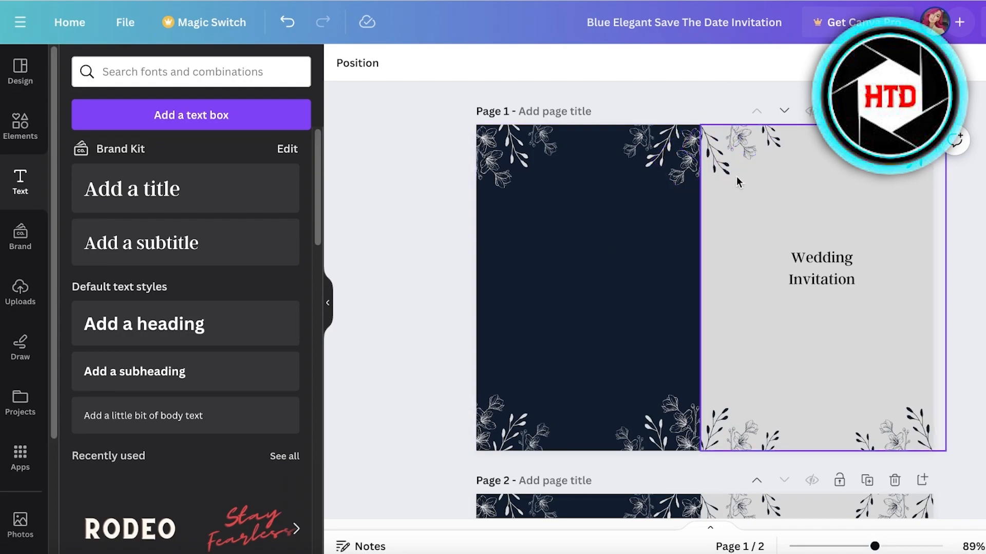
left_click(818, 175)
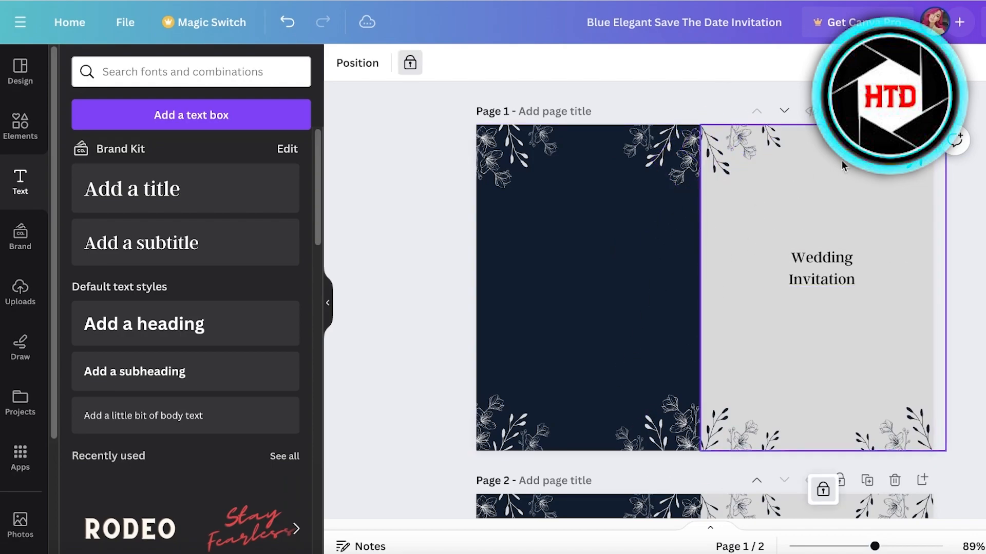
scroll(942, 249, "down", 5)
scroll(961, 248, "up", 5)
Delete the grey background panel behind the couple's names on page 2.
scroll(976, 268, "down", 5)
left_click(725, 219)
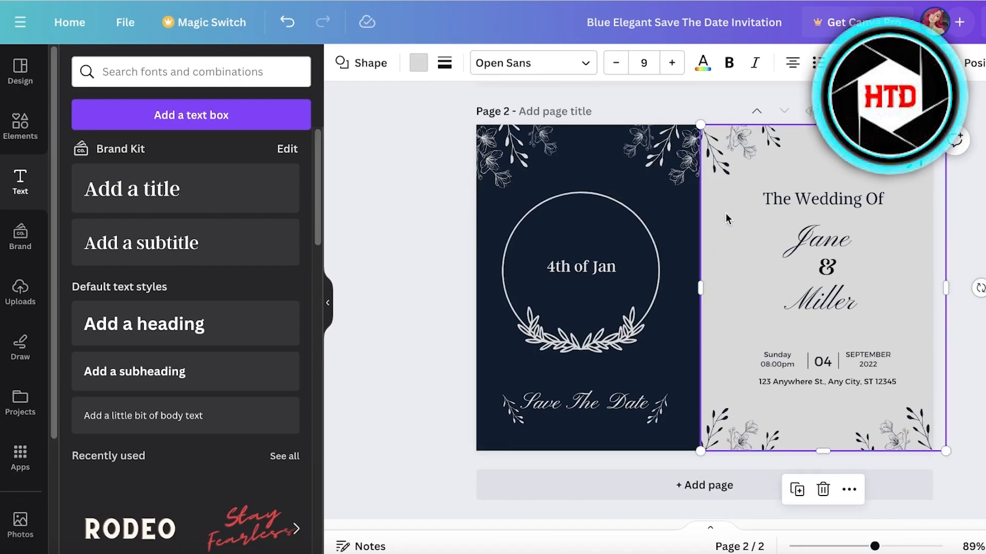
key("Delete")
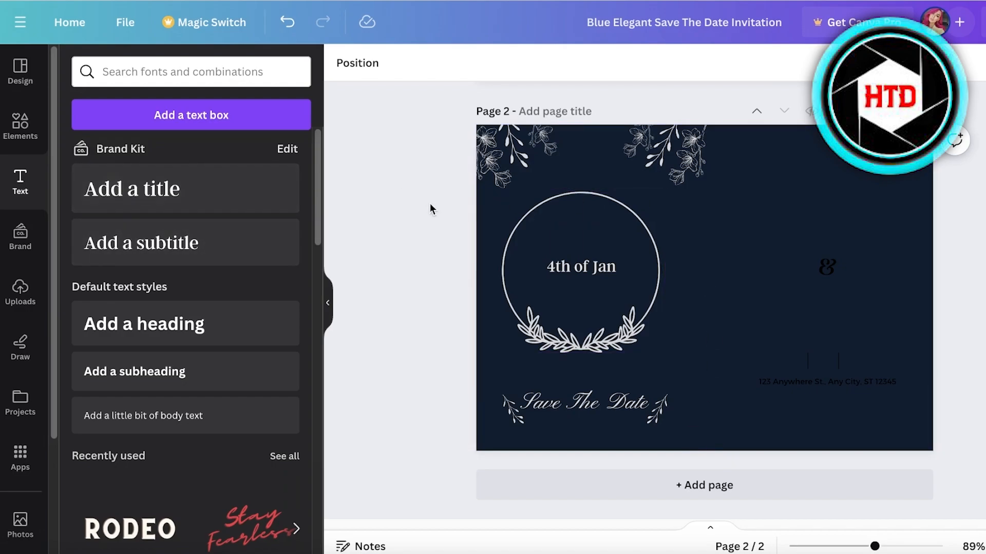
Recolor the couple's names, "&", date, time and address text on page 2 off-white.
left_click_drag(710, 241, 985, 465)
left_click(627, 64)
left_click(246, 156)
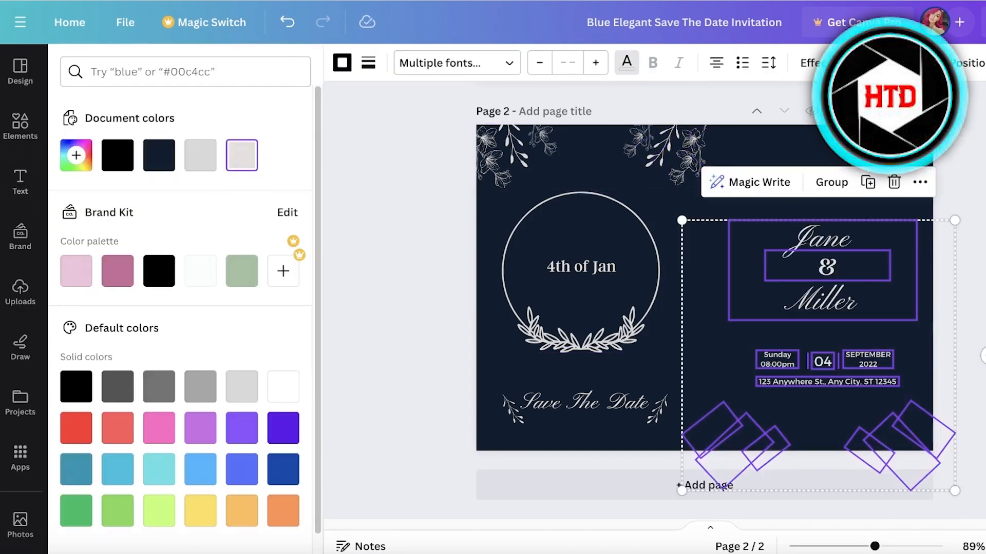
left_click(870, 294)
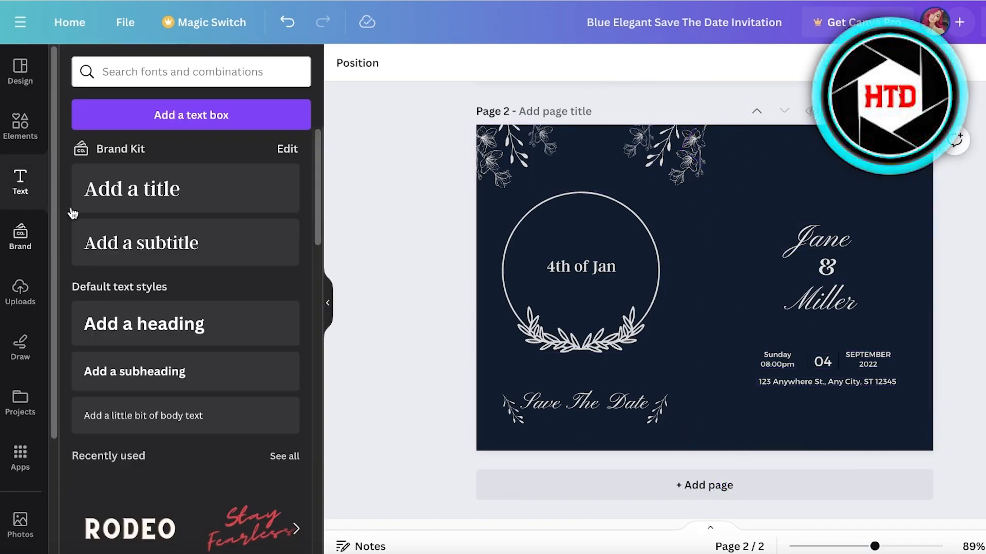
Add a straight line to page 2, turn it vertical and stretch it over the full page height between the two halves.
left_click(19, 124)
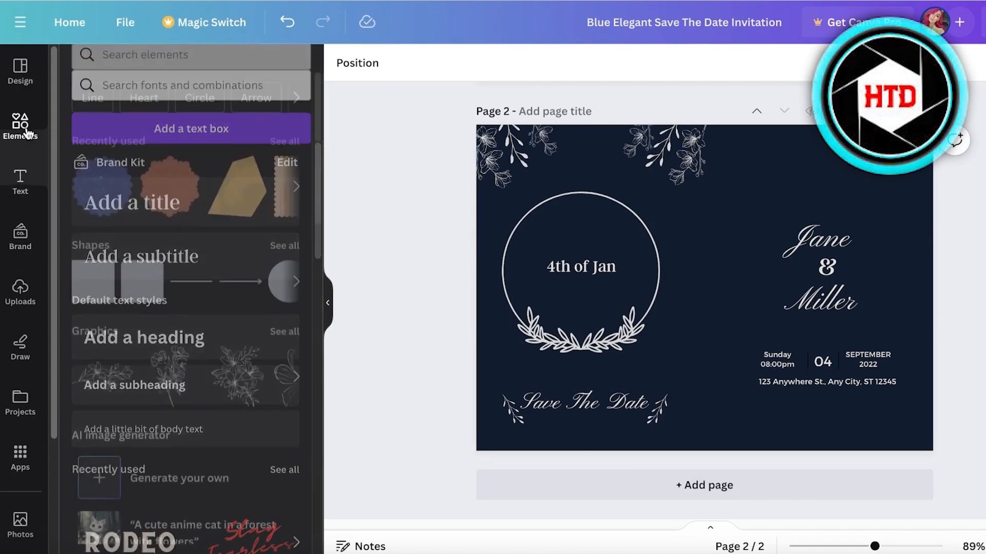
left_click(181, 305)
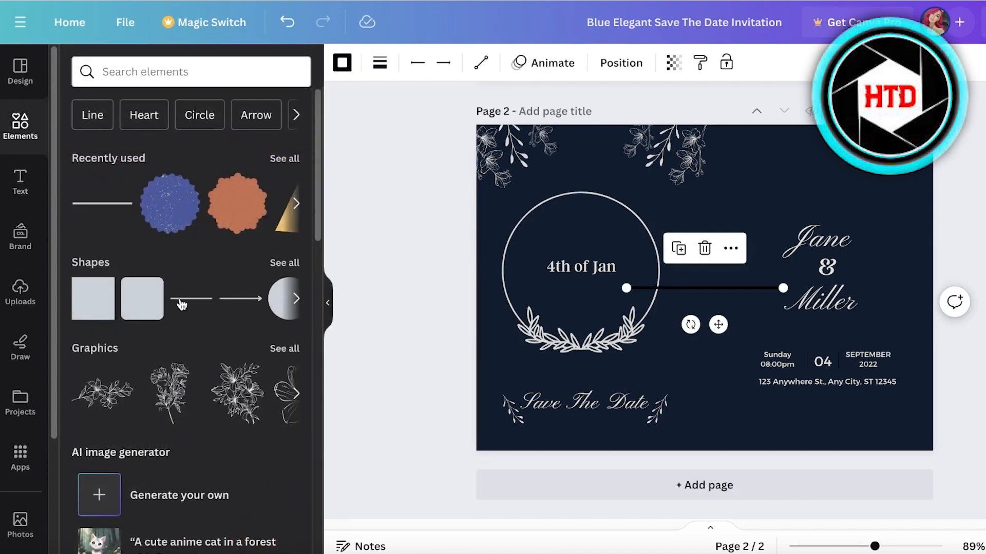
left_click_drag(691, 324, 710, 215)
left_click_drag(710, 277, 717, 474)
left_click(958, 272)
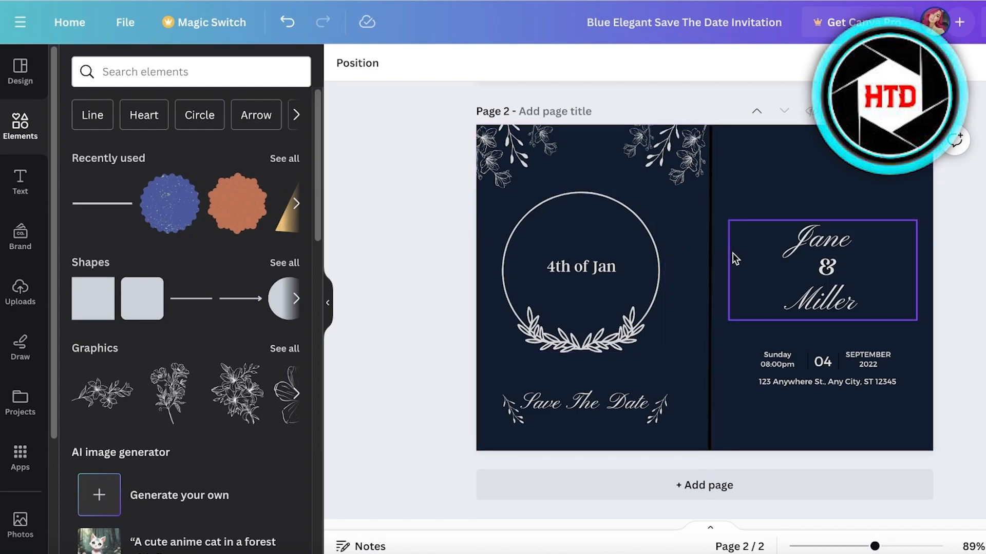
Delete the vertical divider line and undo the page 2 edits back to the grey panel with its wedding text and floral corners.
left_click(716, 251)
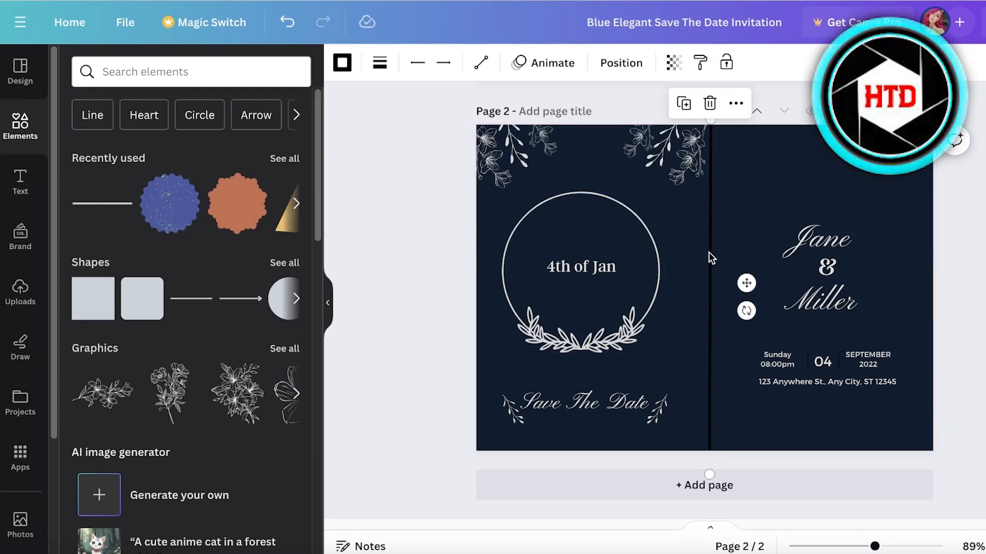
key("Delete")
left_click(287, 22)
left_click(286, 22)
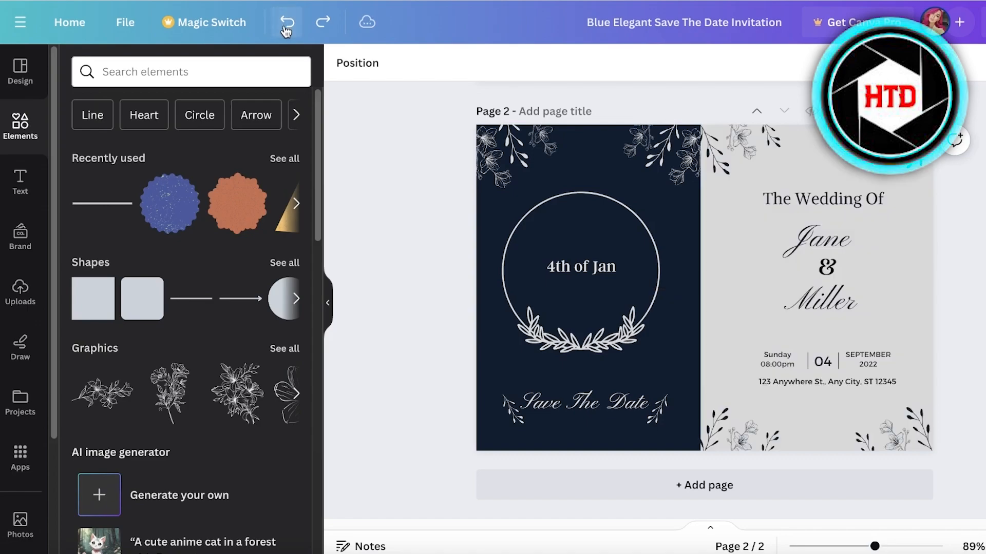
left_click(290, 31)
Return to the home page, look over the recent designs and search the templates for "invite".
left_click(71, 27)
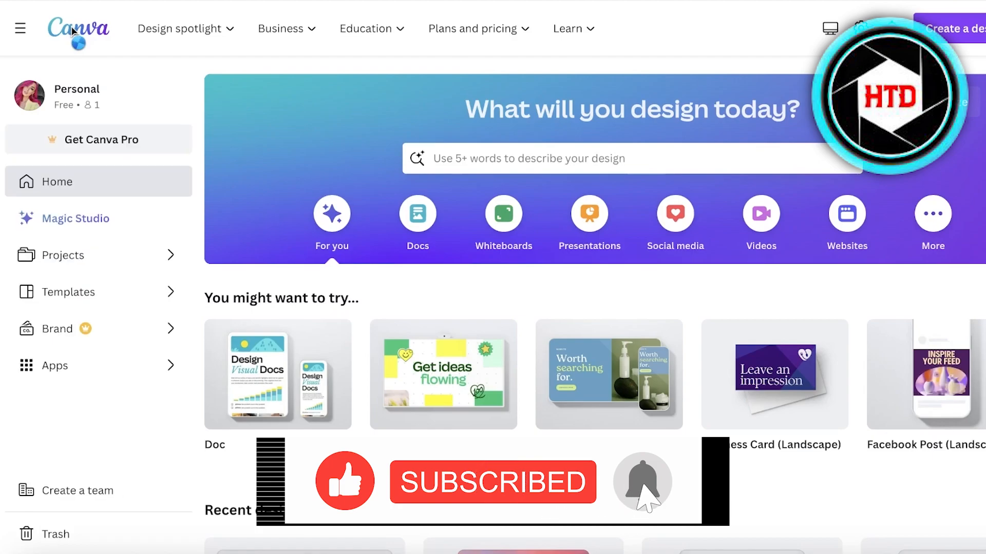
scroll(641, 273, "down", 10)
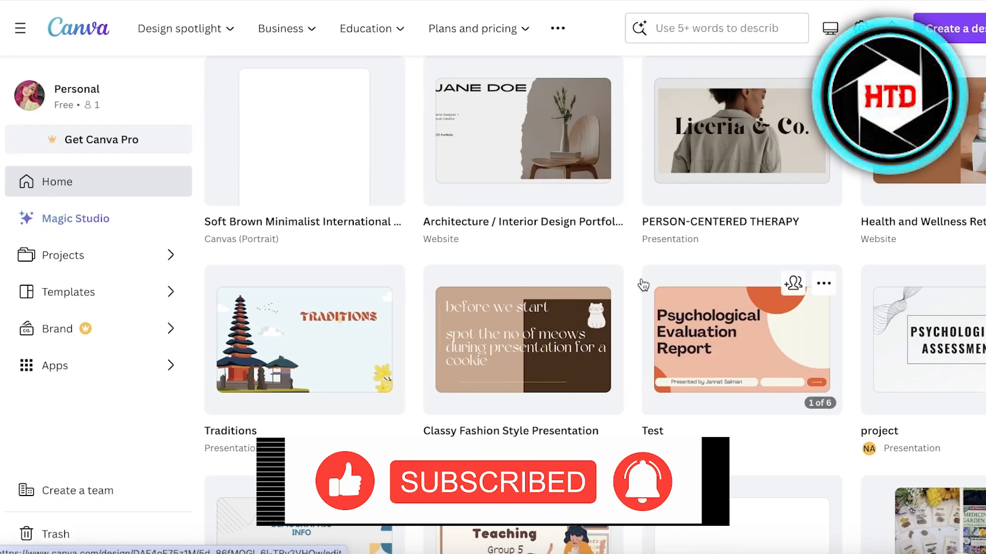
scroll(639, 282, "up", 9)
left_click(724, 127)
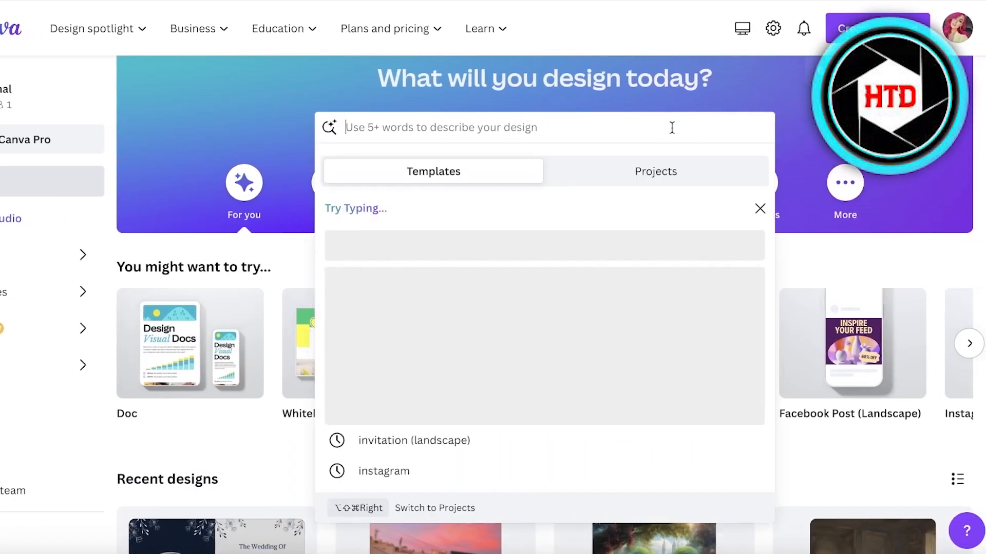
type("invite")
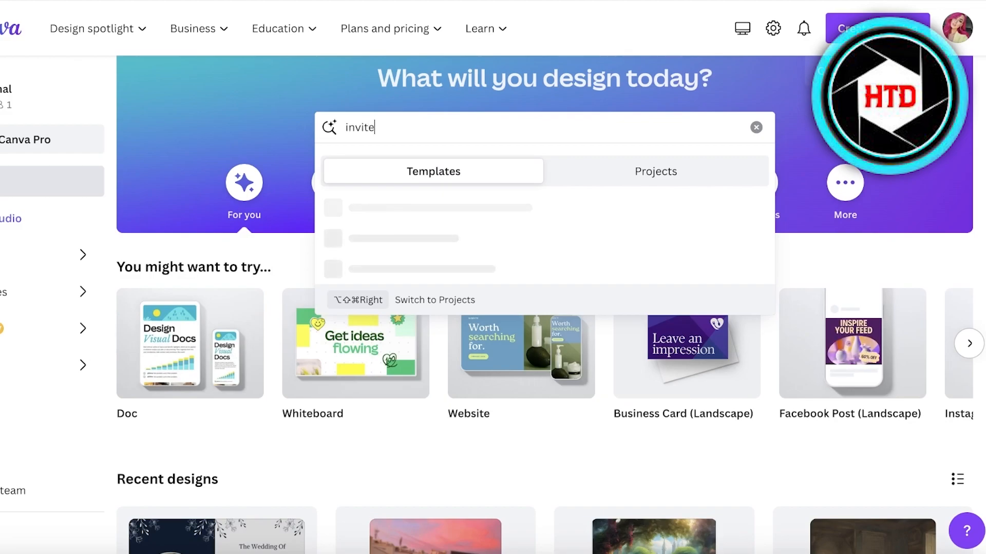
key("Return")
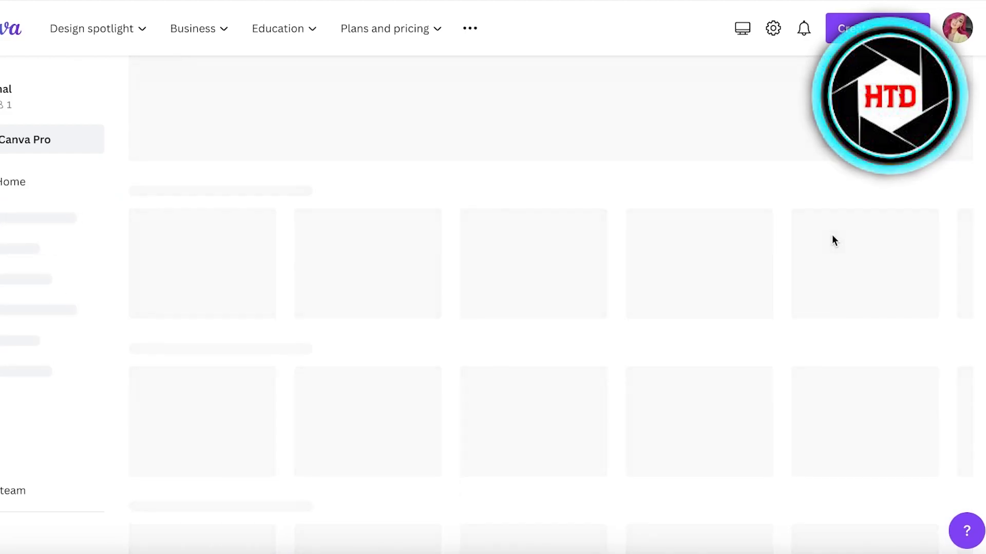
Browse the "invite" template results and open the suggested Invitations category.
scroll(290, 250, "down", 1)
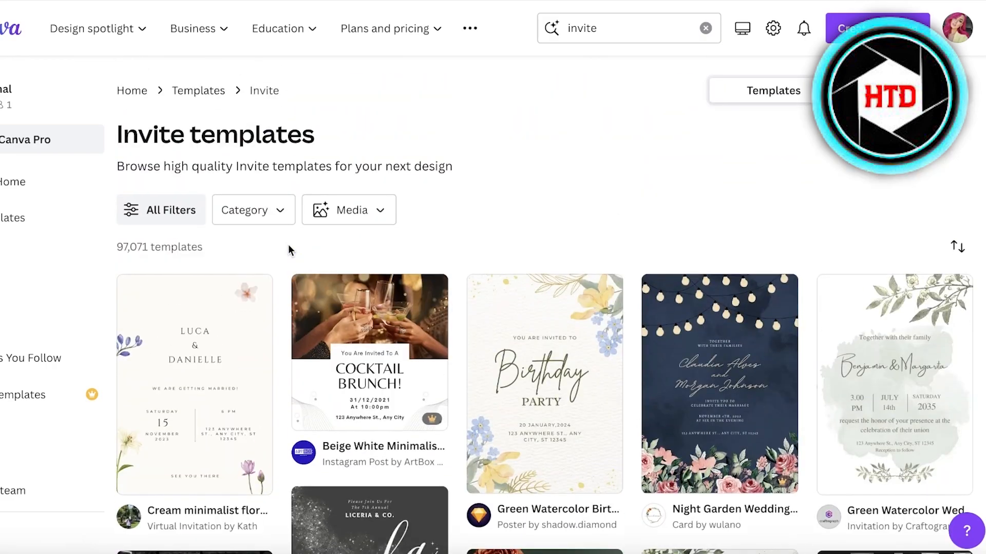
scroll(227, 241, "down", 5)
scroll(544, 198, "up", 6)
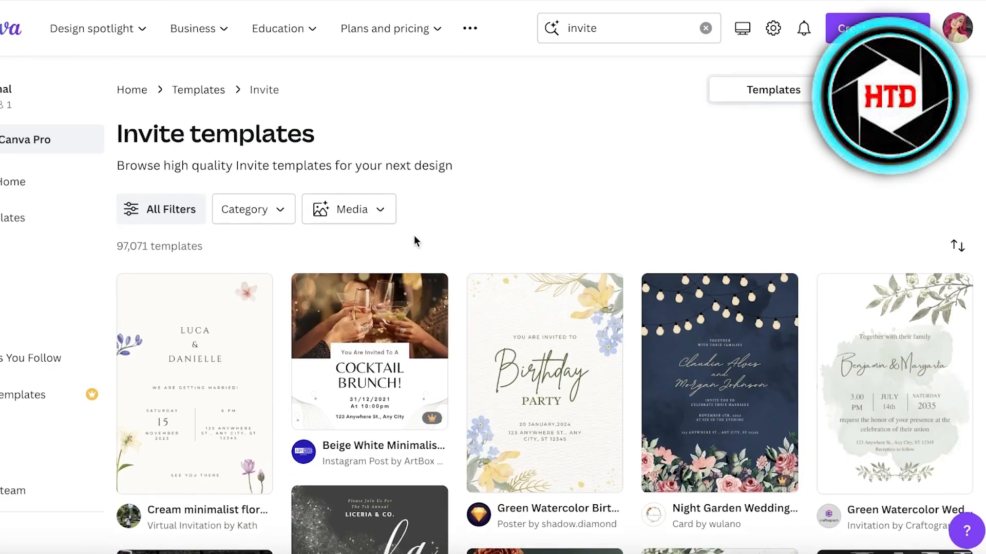
scroll(414, 235, "down", 3)
scroll(267, 180, "up", 3)
left_click(612, 22)
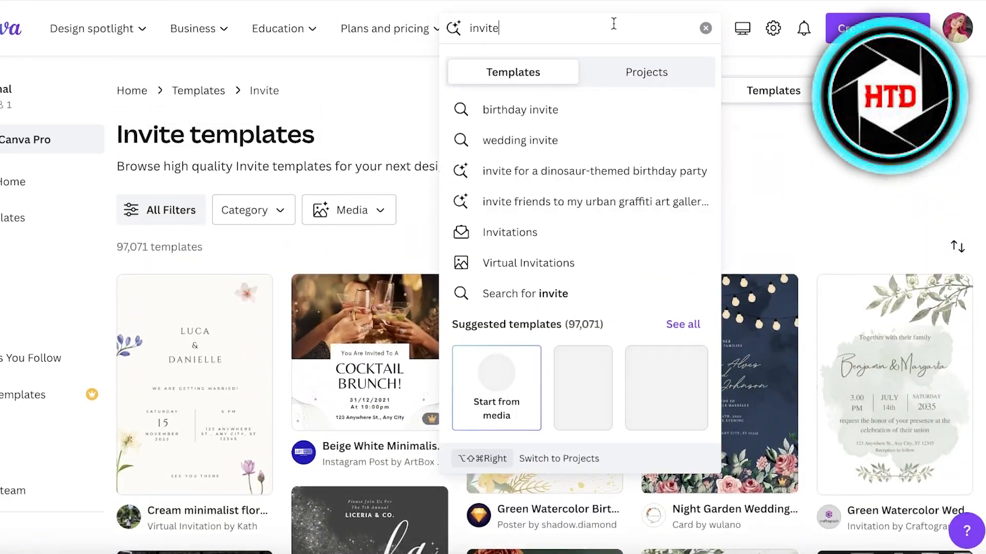
left_click(495, 236)
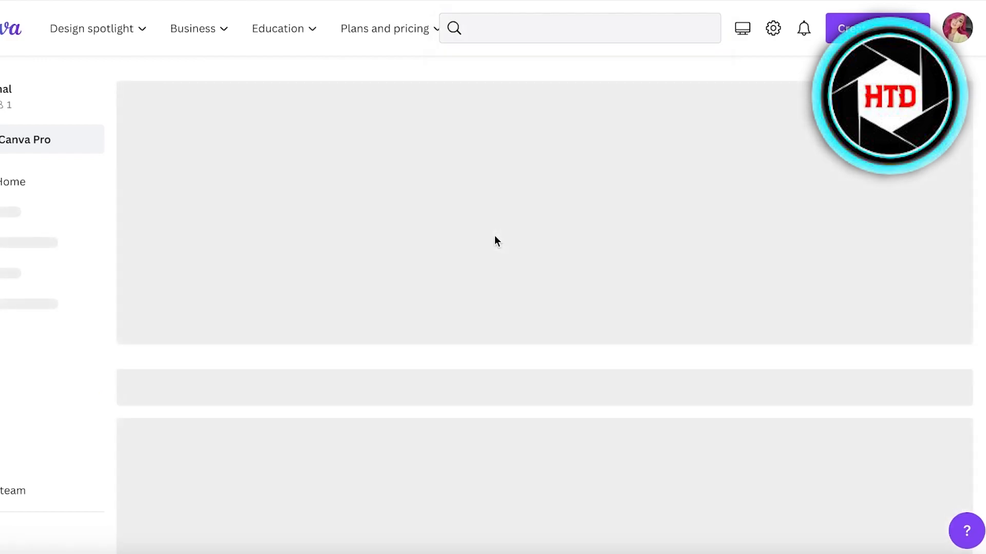
Examine the range of styles, colors and layouts among the Invitations templates.
scroll(488, 236, "down", 3)
scroll(485, 236, "down", 10)
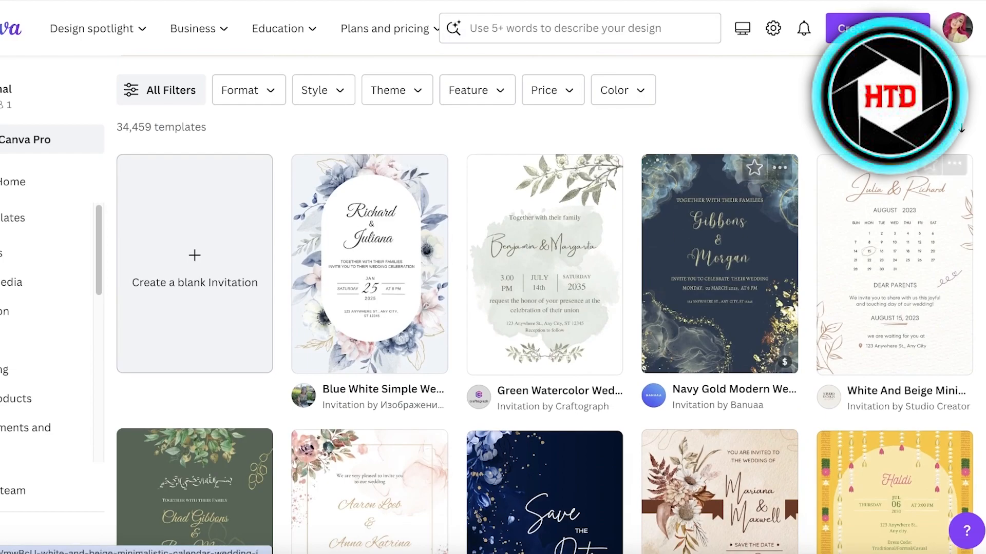
scroll(949, 230, "down", 2)
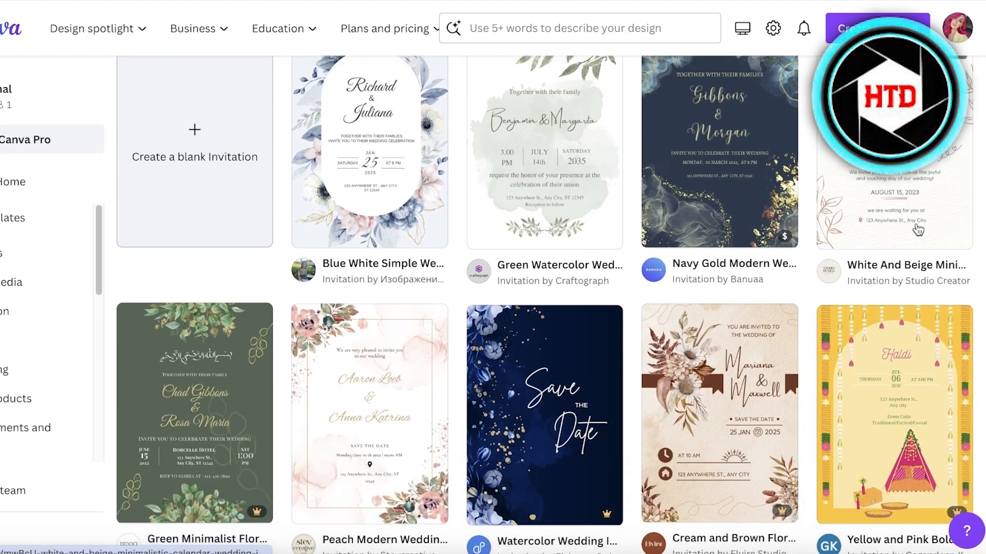
scroll(667, 236, "down", 5)
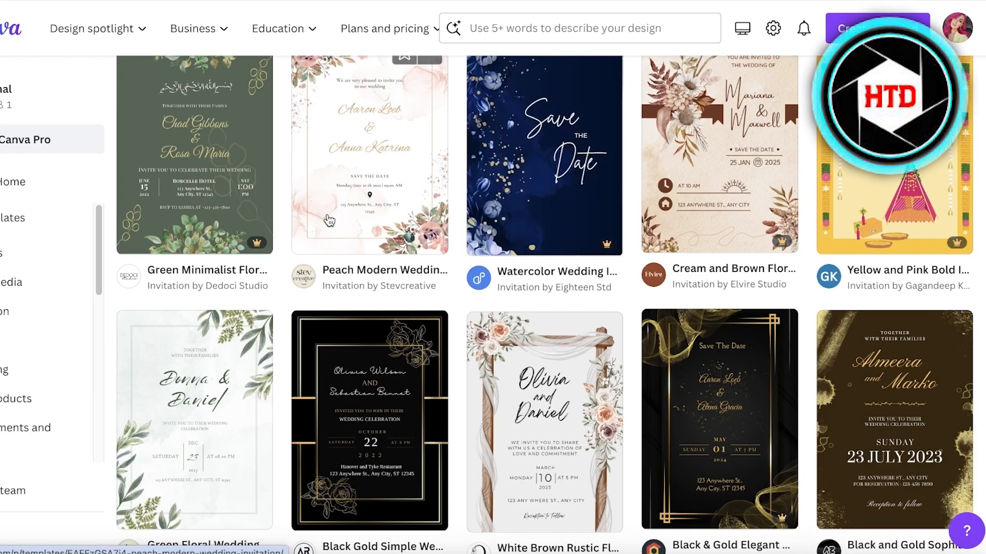
scroll(192, 230, "down", 2)
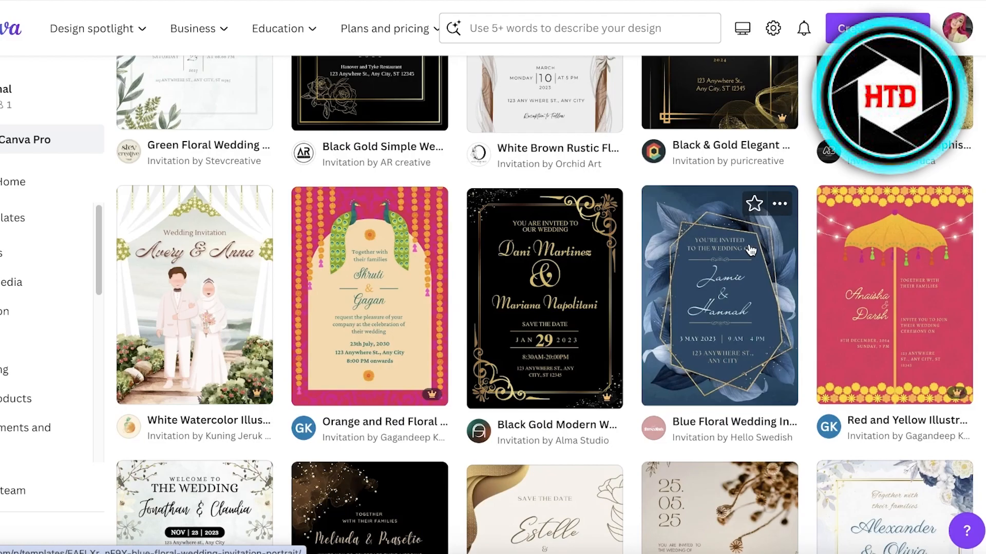
scroll(751, 250, "down", 7)
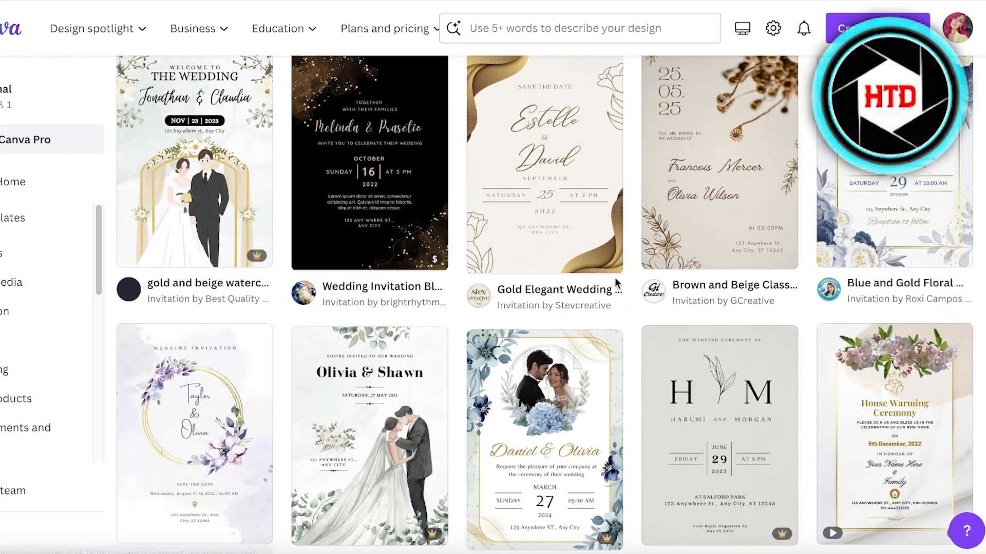
scroll(619, 276, "down", 8)
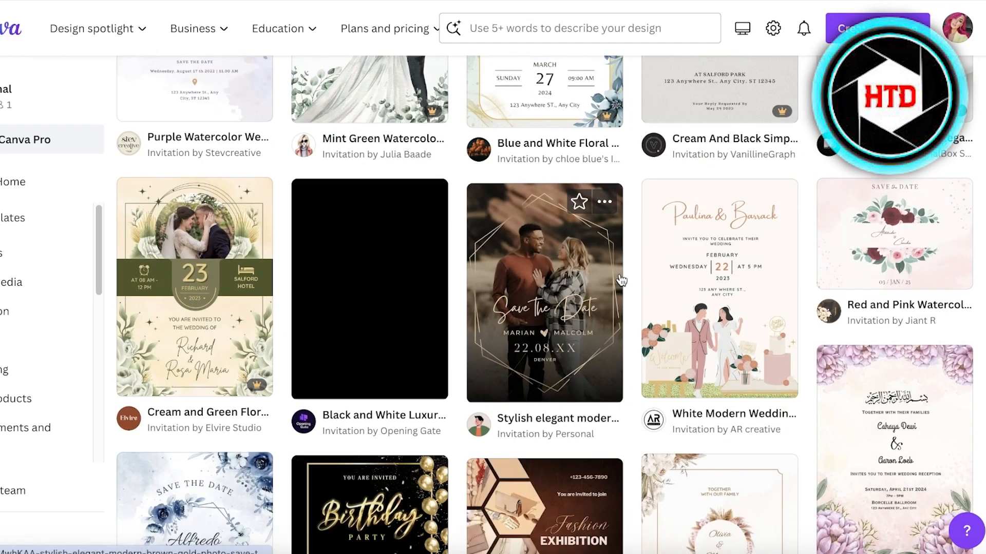
scroll(620, 276, "up", 4)
scroll(622, 281, "down", 7)
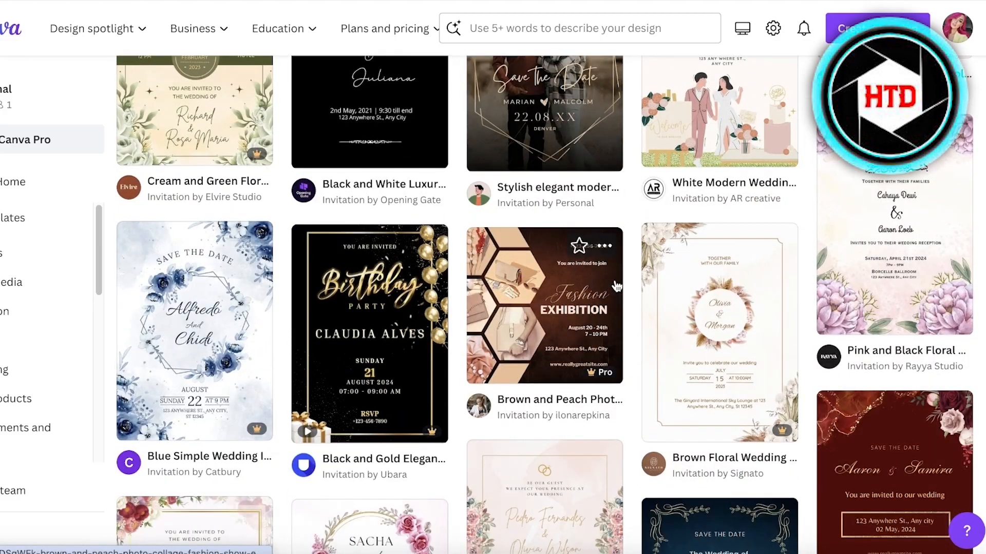
scroll(286, 294, "up", 12)
scroll(901, 278, "down", 20)
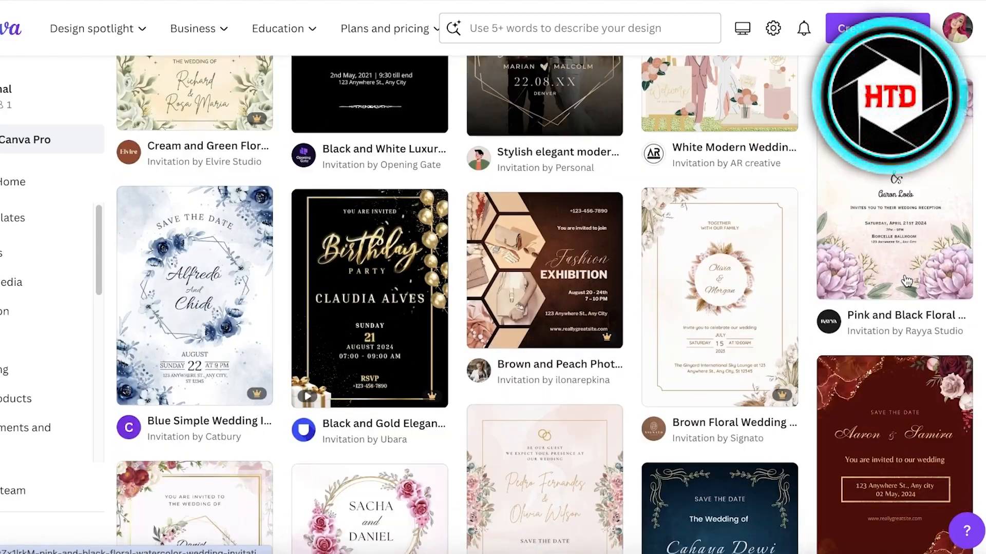
scroll(545, 237, "up", 4)
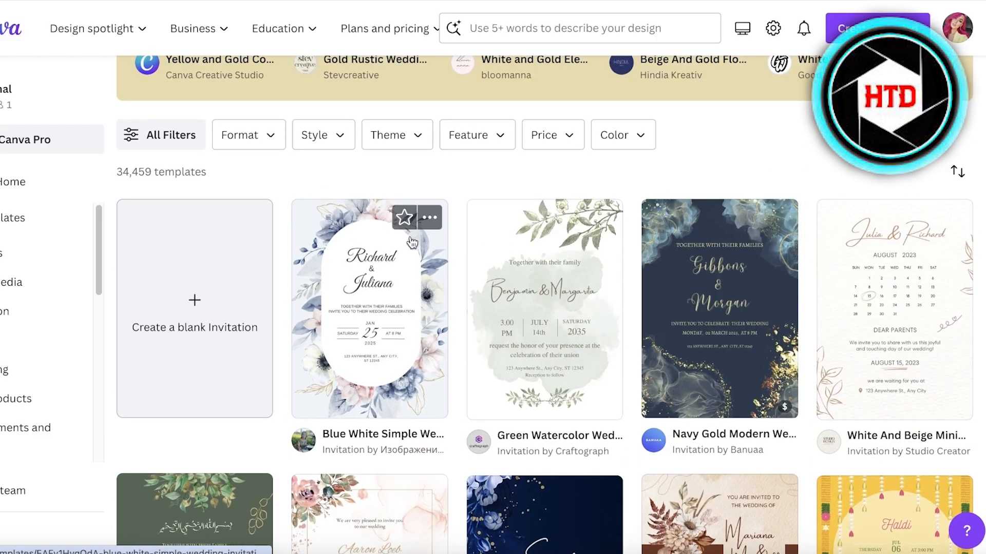
scroll(508, 252, "down", 8)
scroll(507, 253, "down", 3)
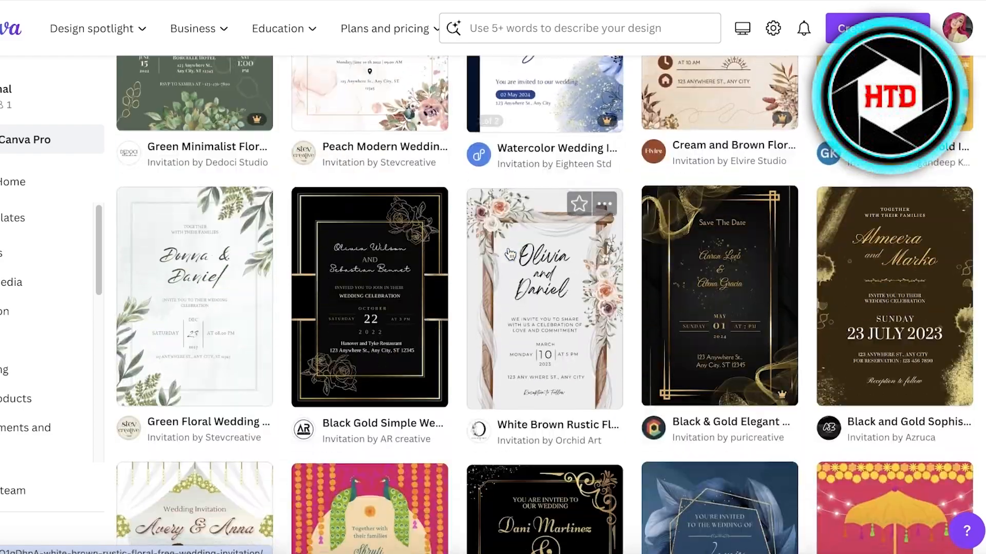
scroll(570, 294, "up", 10)
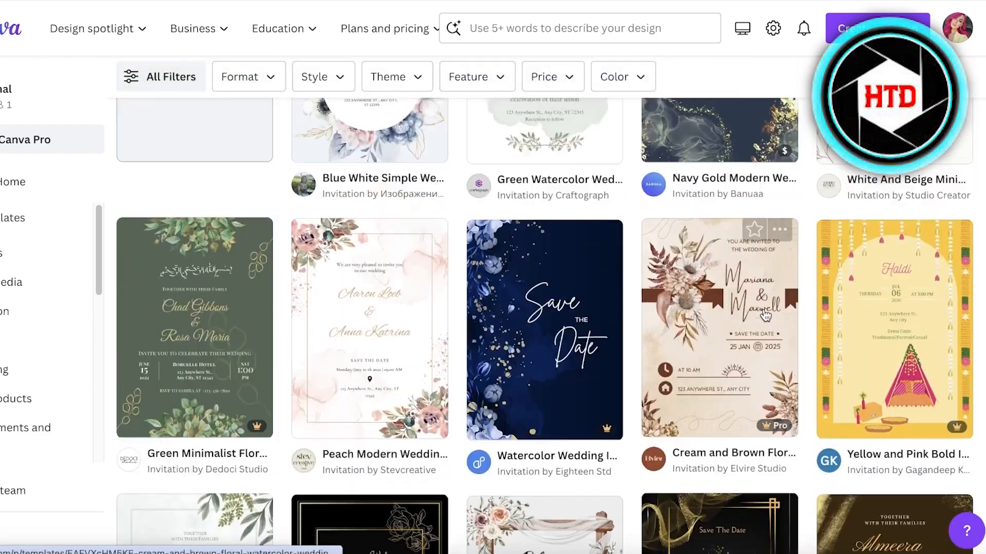
scroll(884, 317, "down", 1)
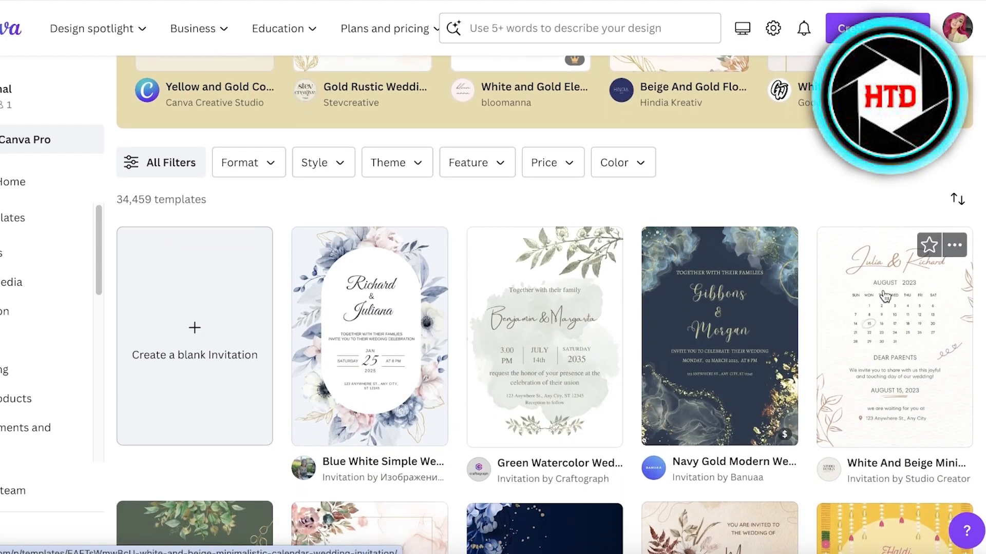
scroll(889, 314, "down", 10)
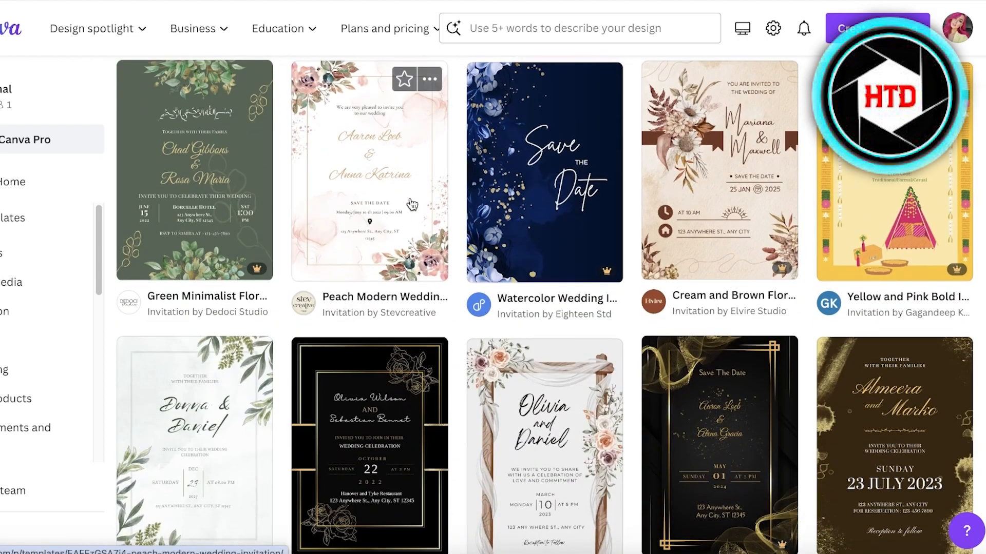
scroll(496, 374, "up", 8)
scroll(534, 435, "down", 8)
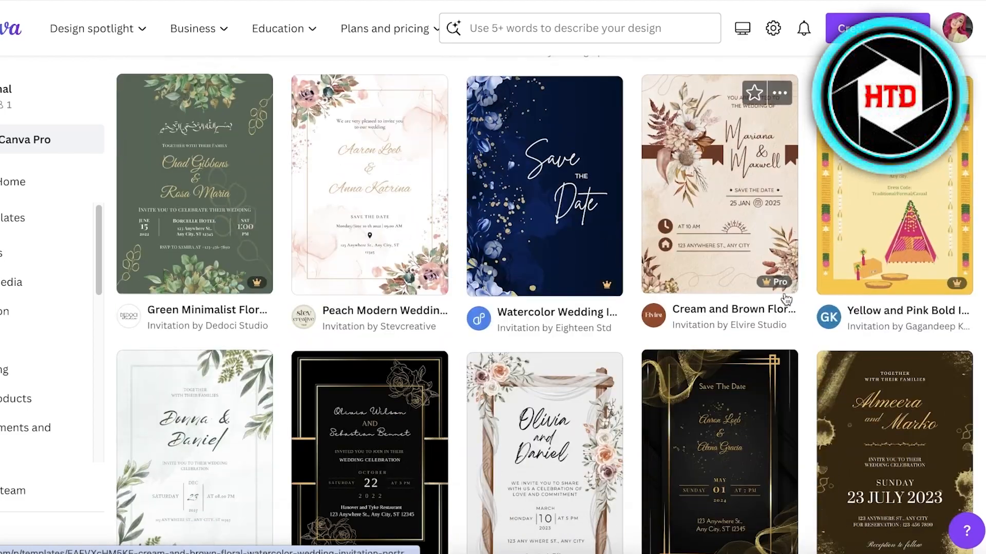
scroll(534, 436, "down", 8)
Create a blank portrait invitation and open the elements library for it.
scroll(411, 433, "up", 15)
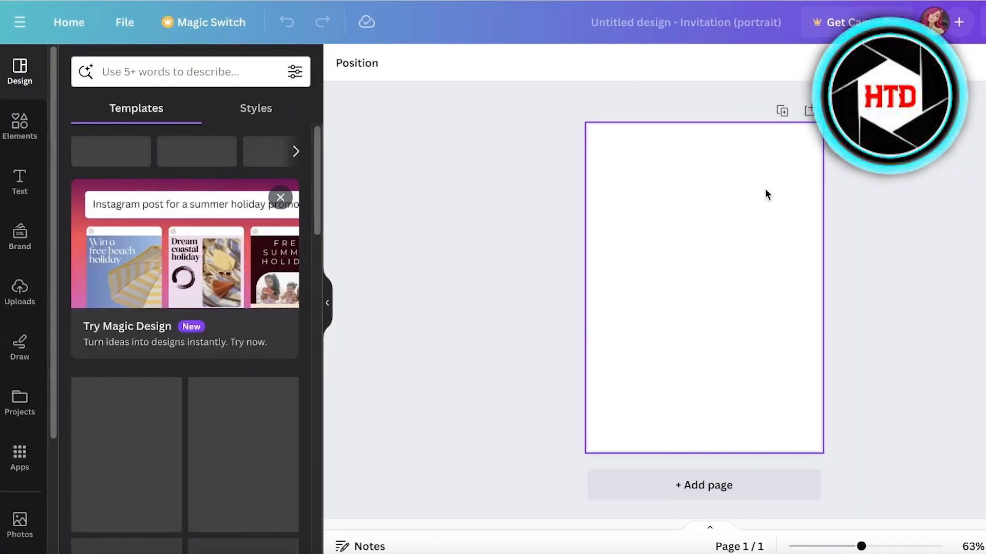
scroll(200, 377, "down", 8)
scroll(196, 383, "down", 1)
left_click(23, 128)
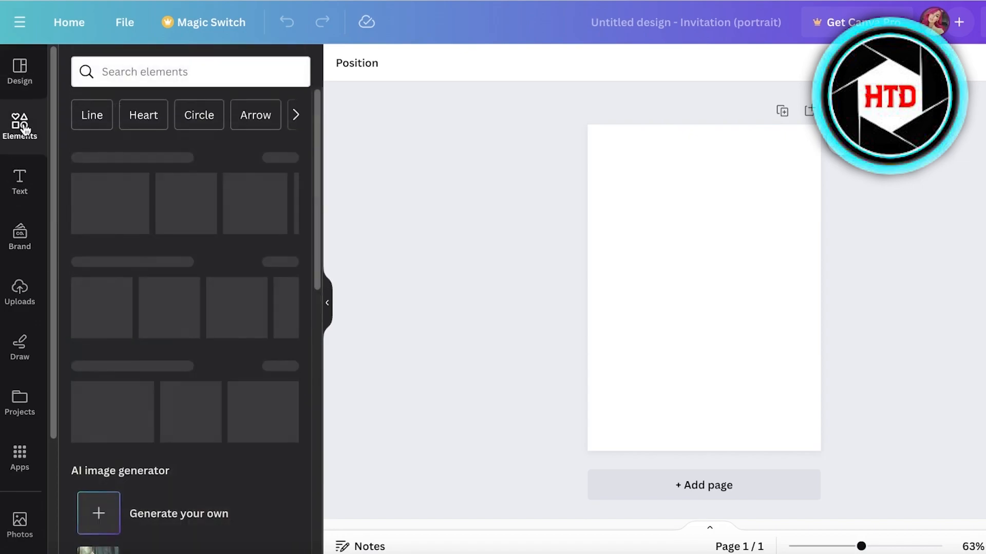
Fill the blank invitation page's background with a custom solid pale pink.
left_click(695, 268)
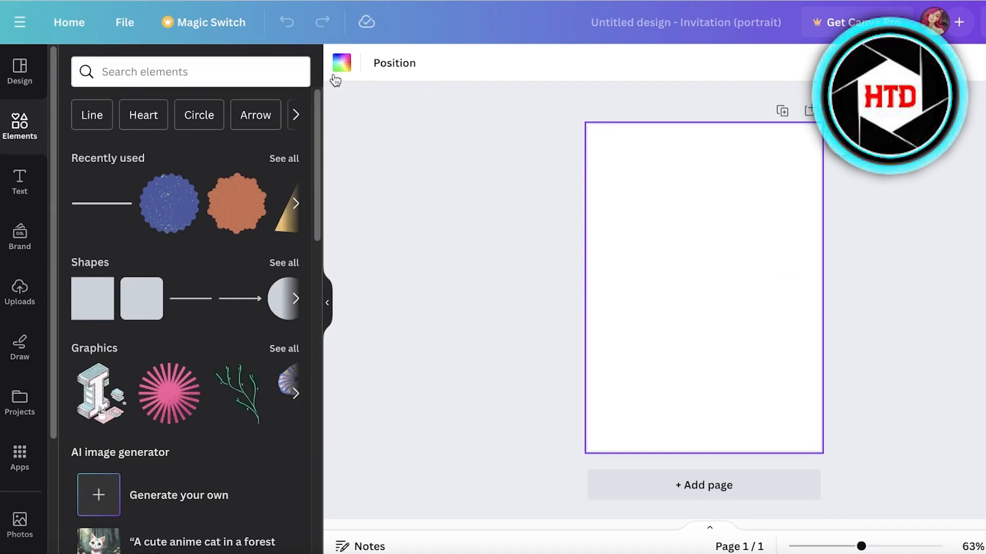
left_click(339, 65)
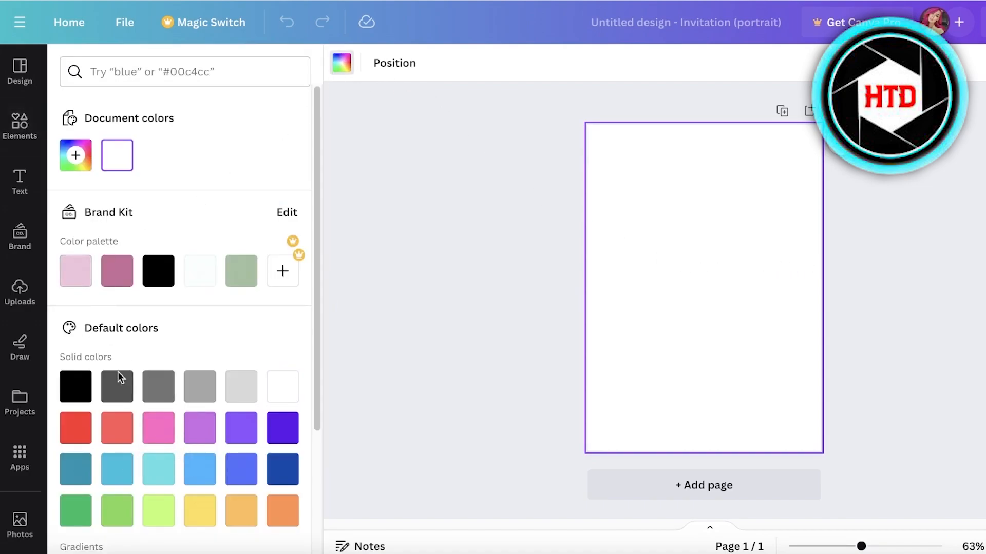
left_click(77, 164)
left_click(184, 254)
left_click(265, 323)
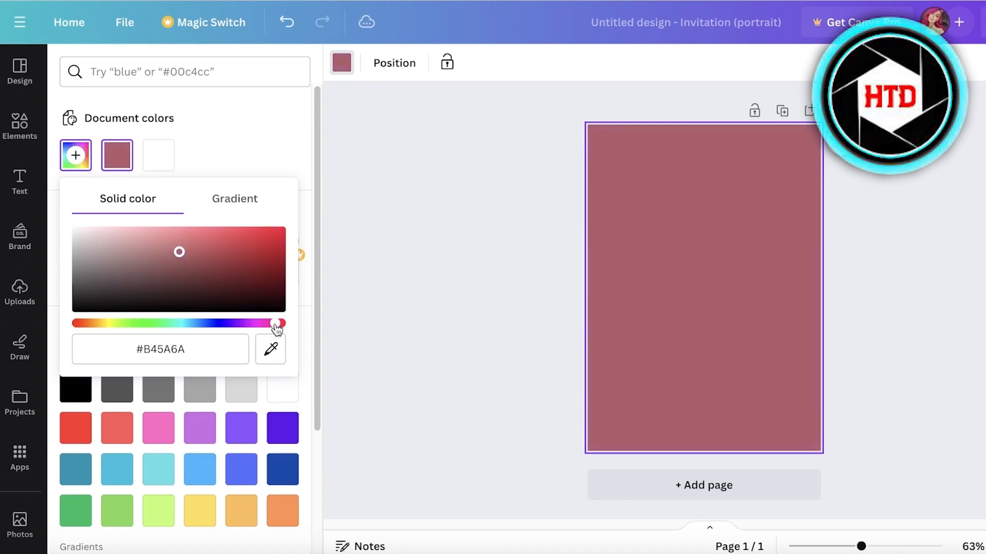
mouse_move(132, 254)
left_mouse_down()
mouse_move(143, 223)
mouse_move(94, 213)
left_mouse_up()
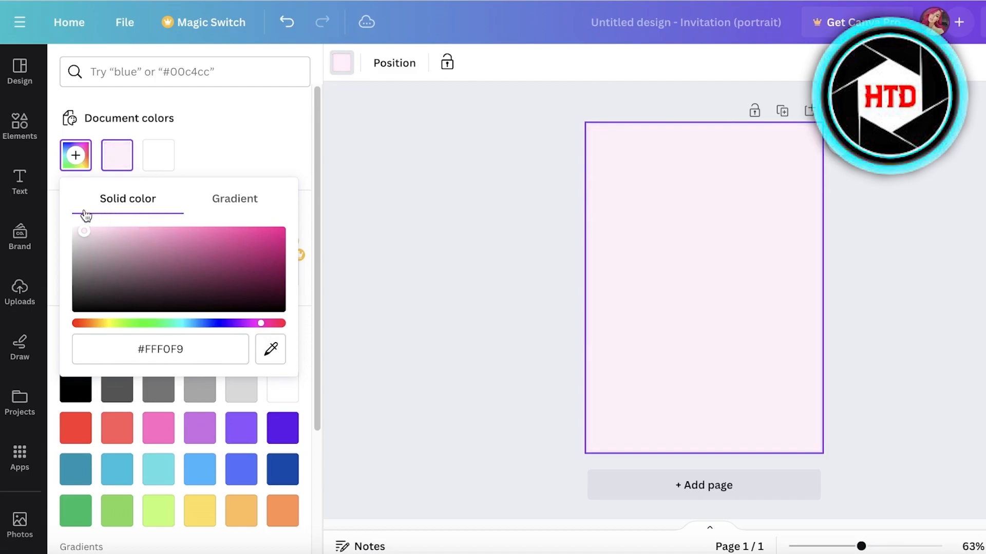
left_click(442, 235)
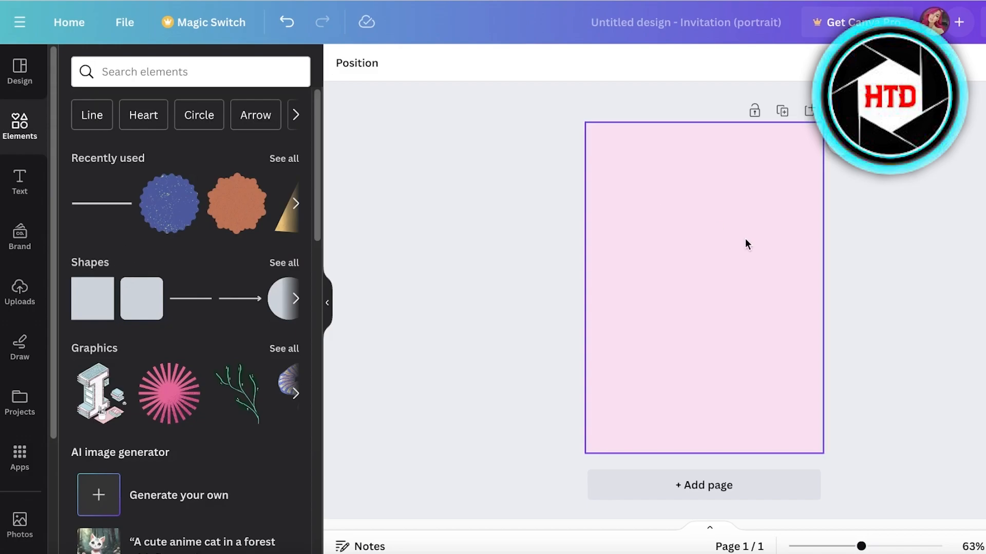
Search the graphics for "calender" and try out the dotted calendar grid on the page, enlarged and repositioned.
left_click(194, 76)
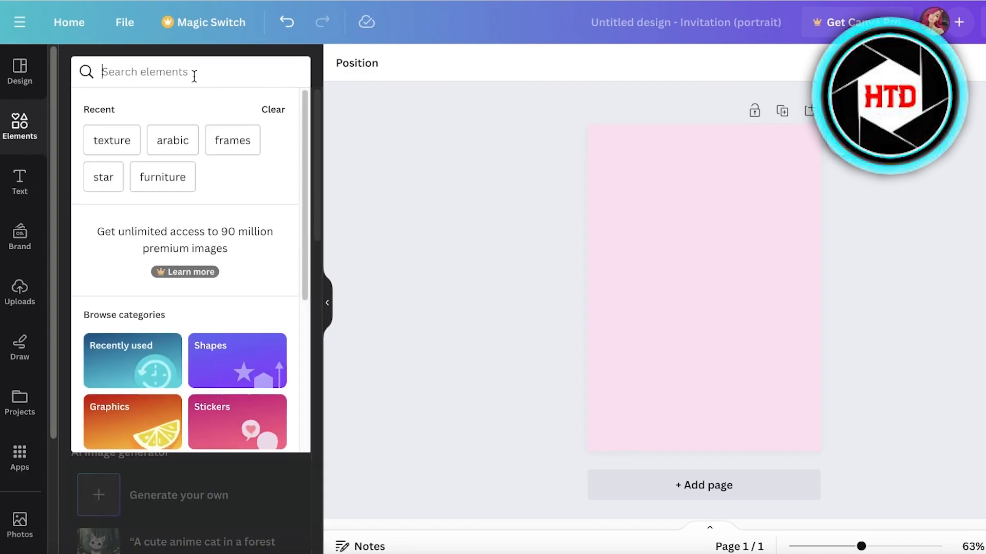
type("calender")
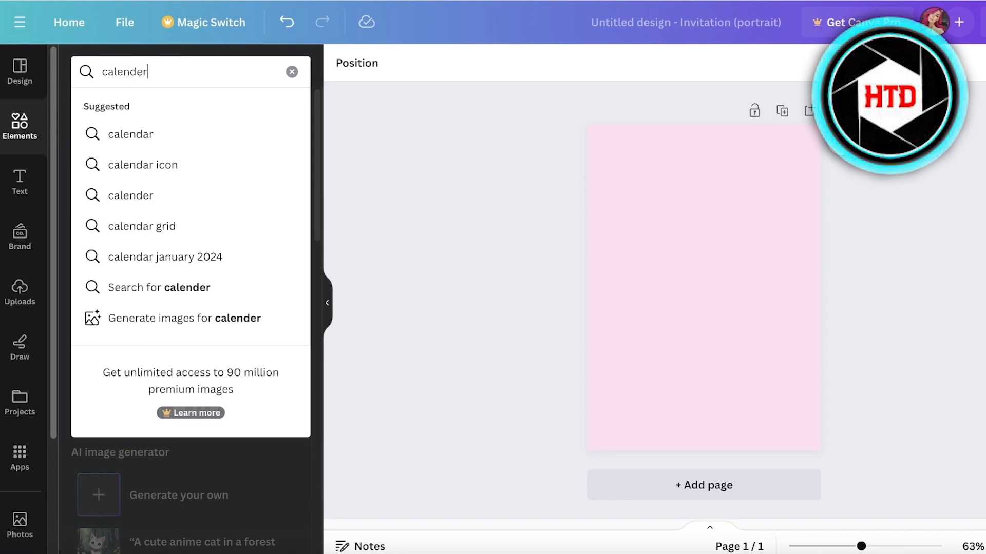
key("Return")
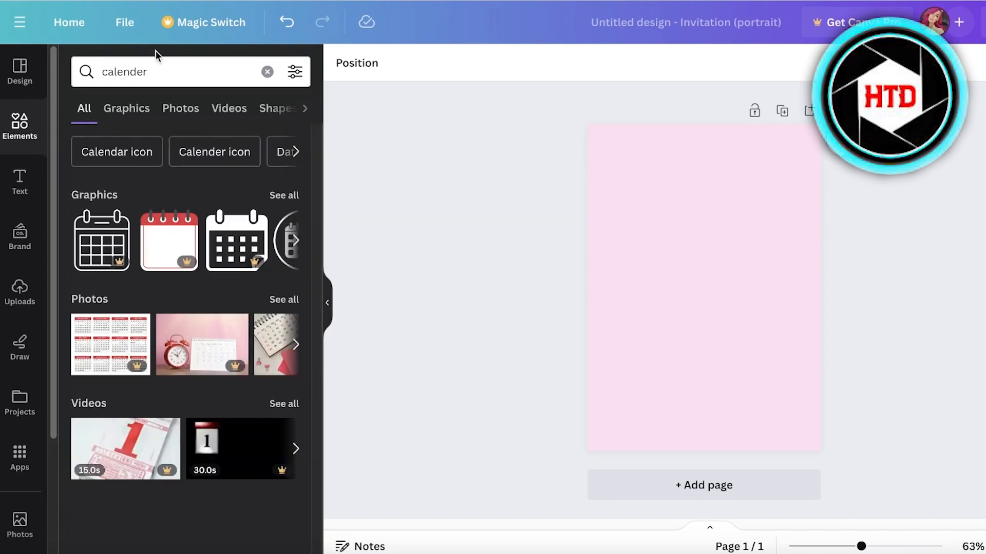
left_click(272, 194)
scroll(207, 358, "down", 4)
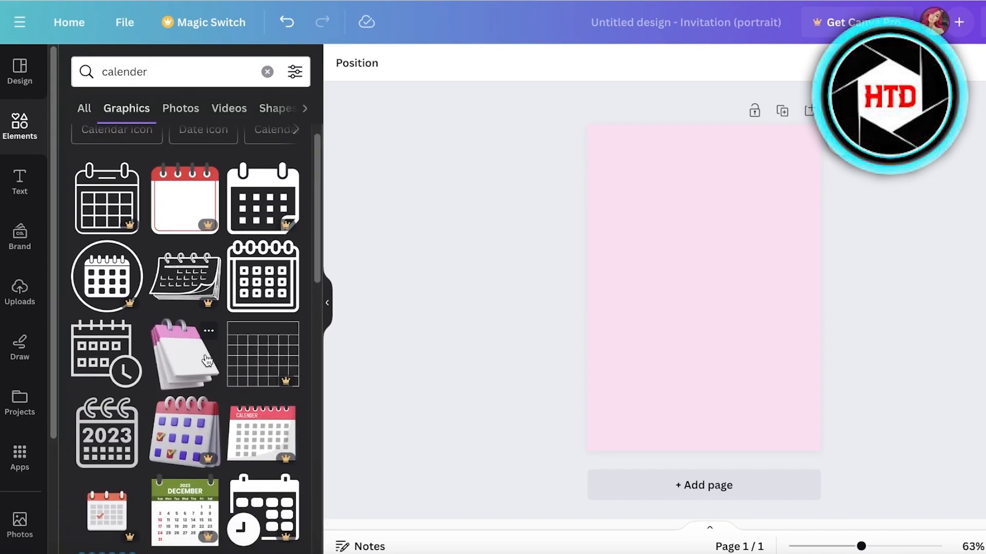
left_click(203, 363)
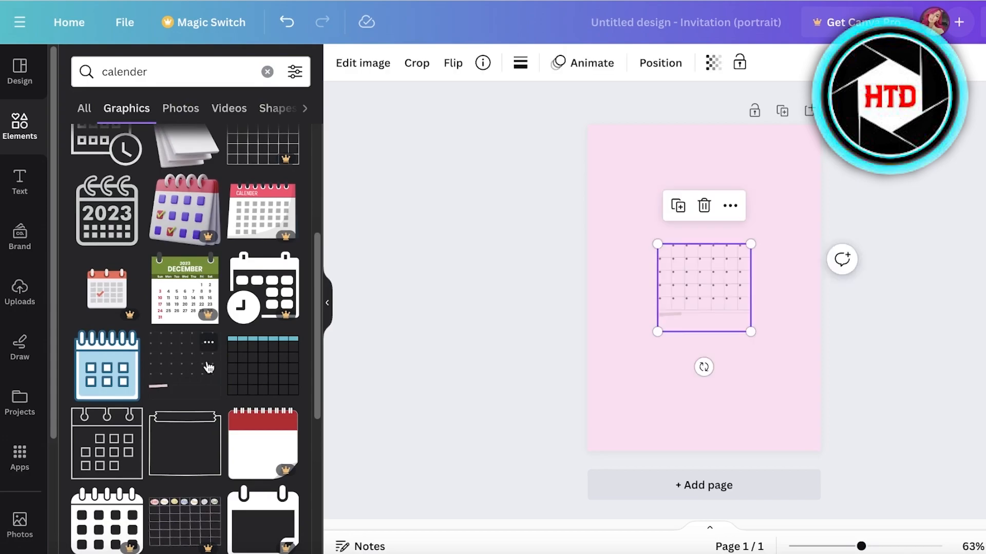
left_click_drag(691, 288, 681, 206)
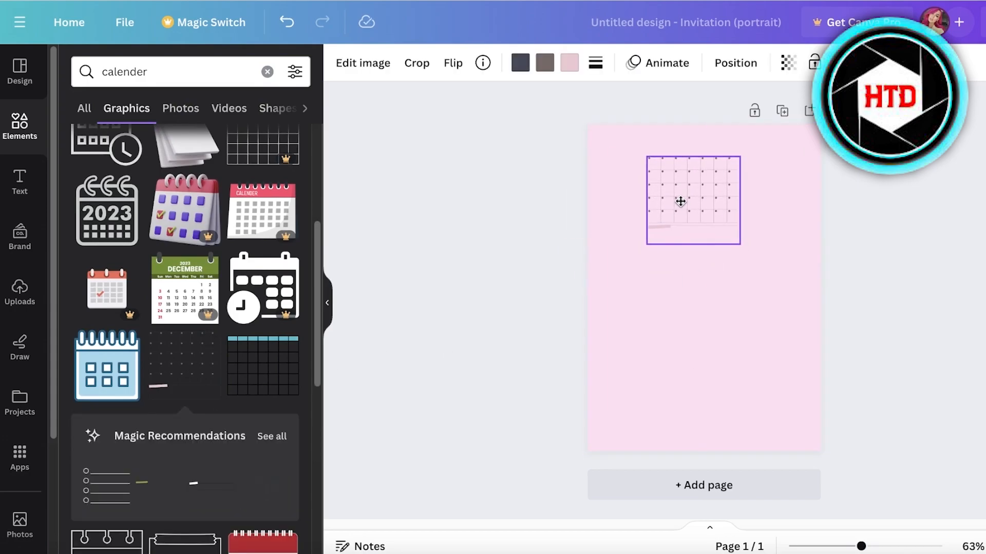
left_click_drag(740, 246, 851, 350)
left_click_drag(735, 266, 689, 257)
key("Delete")
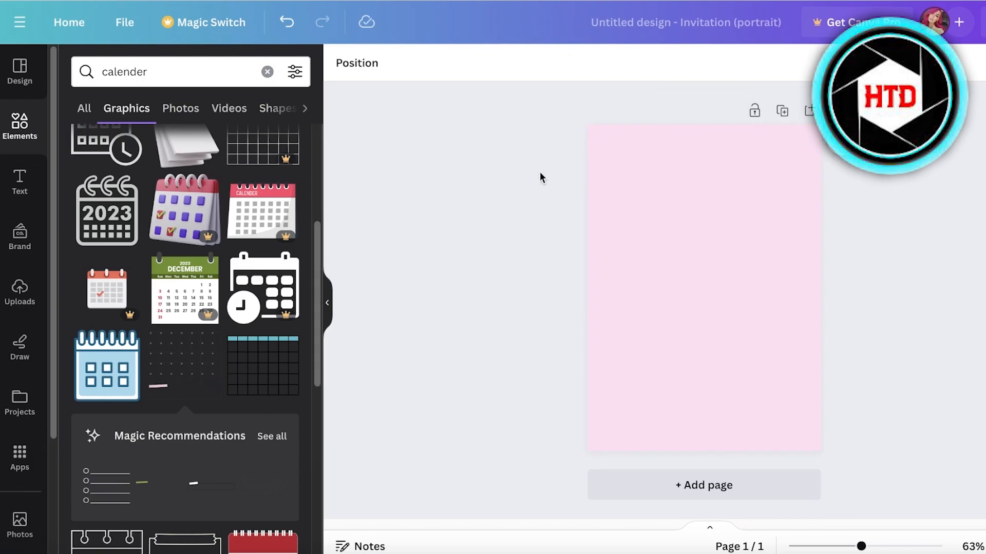
Search the graphics for "wreath" and add the black line-art wreath with a bow to the page.
left_click(270, 72)
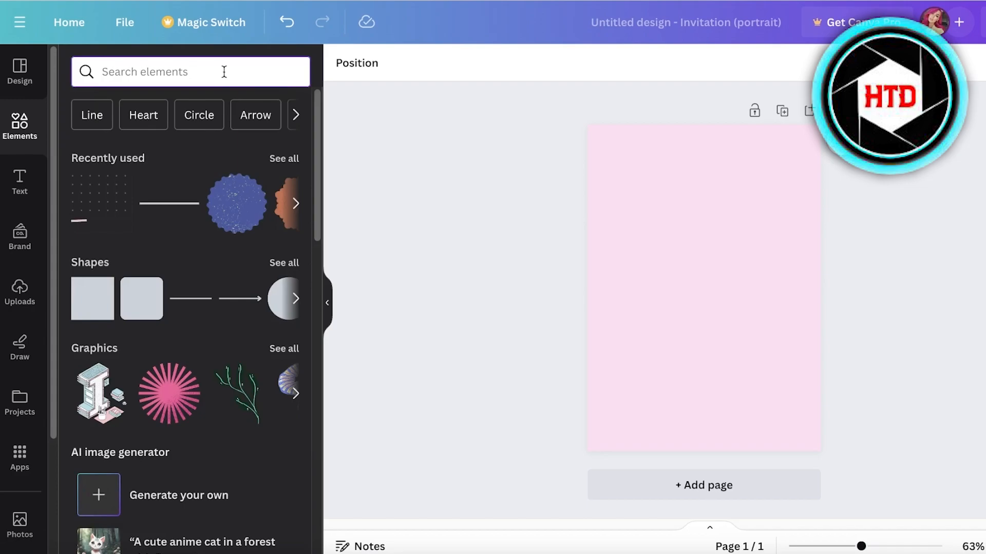
type("wreath")
key("Return")
left_click(284, 194)
scroll(186, 316, "down", 2)
scroll(186, 313, "down", 6)
left_click(182, 304)
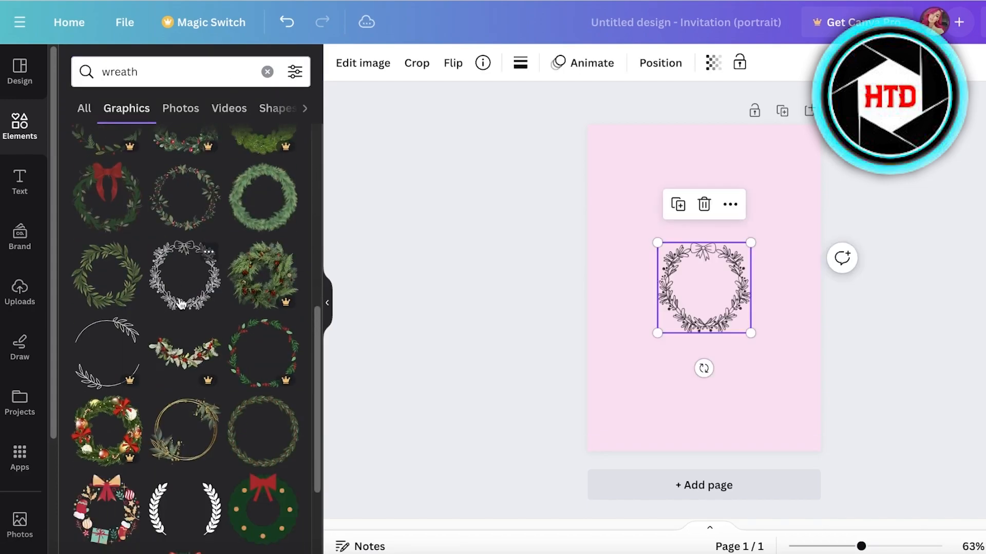
Add the thin gold ring wreath with leaves and the recommended pink flower bouquet to the page.
scroll(183, 359, "down", 5)
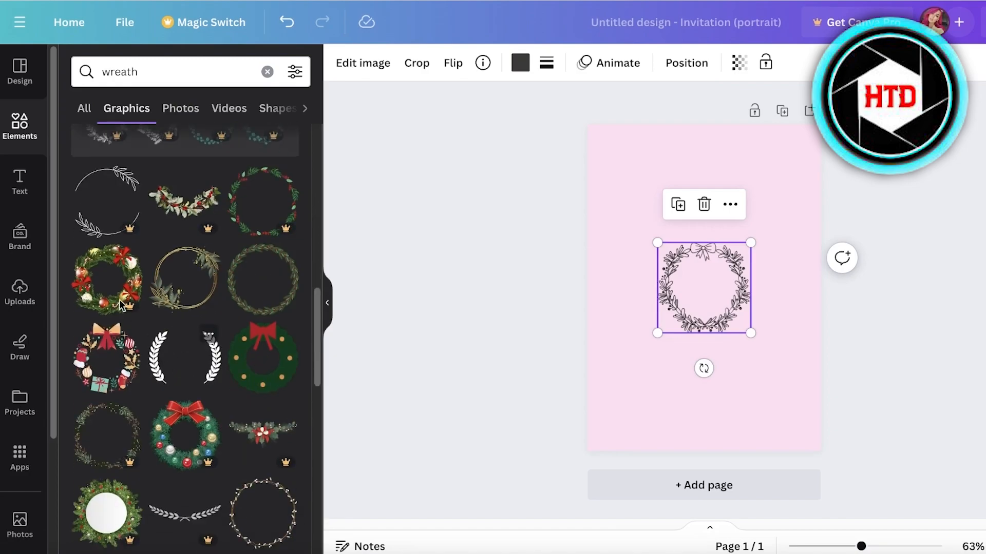
scroll(149, 352, "down", 8)
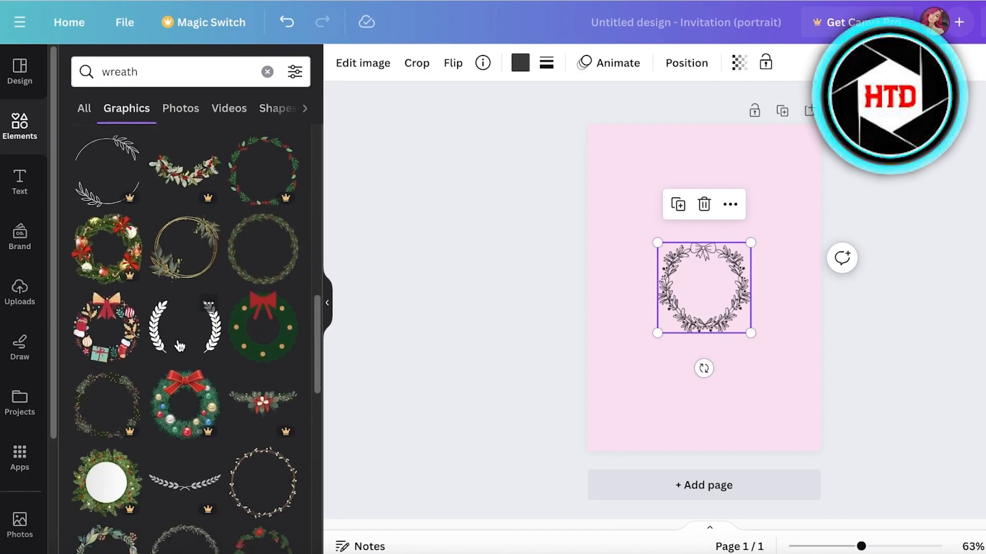
scroll(179, 347, "up", 4)
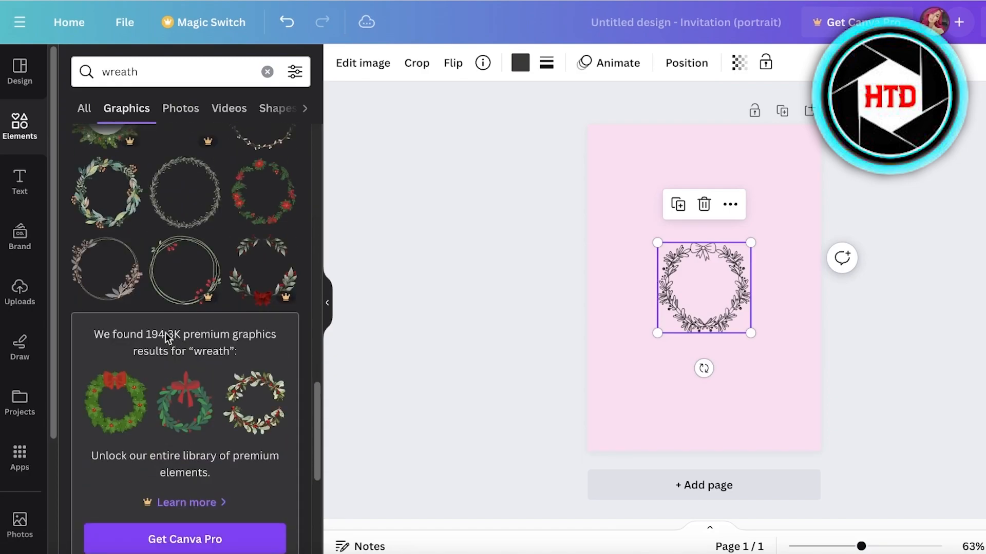
left_click(94, 267)
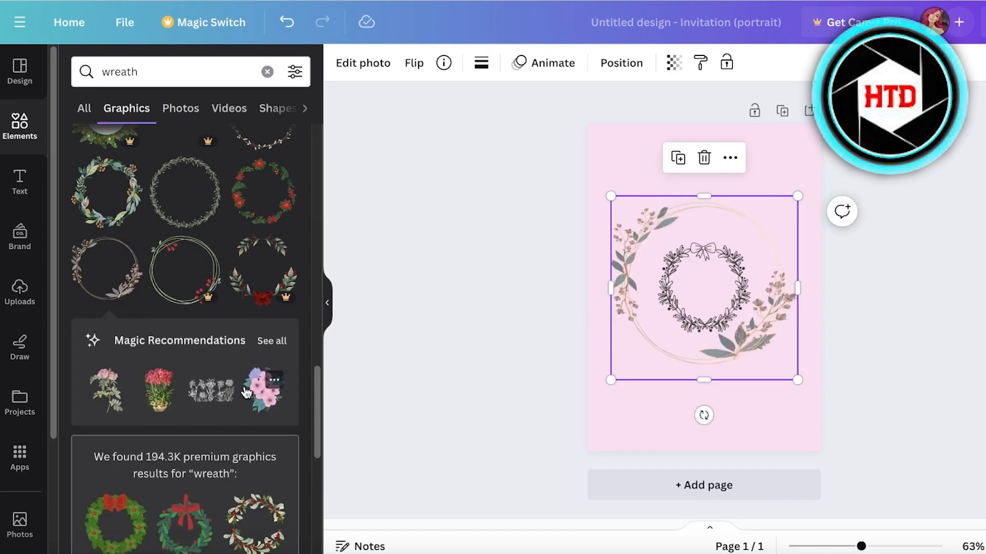
left_click(246, 393)
left_click(191, 400)
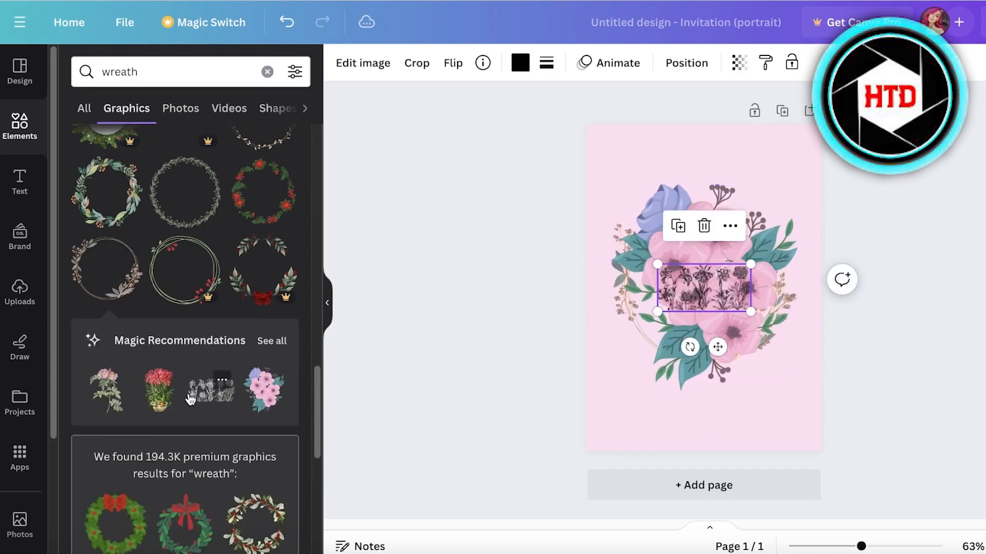
key("Delete")
Add the recommended pink rose stem, shrink it and place it in the page's lower-right corner.
left_click(110, 382)
left_click(464, 355)
left_click(106, 393)
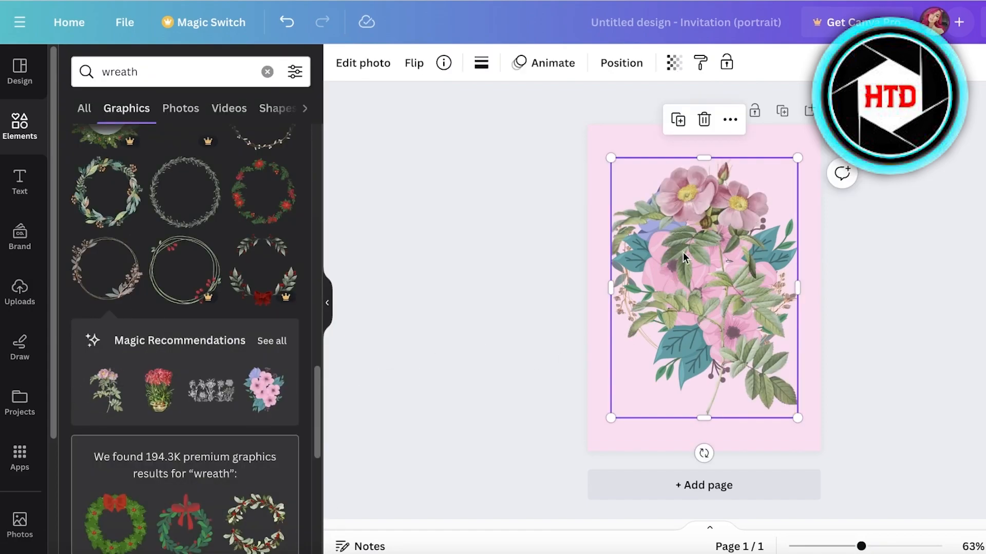
left_click_drag(611, 157, 713, 300)
left_click_drag(755, 358, 771, 401)
Delete the large pink flower bouquet and move the gold ring wreath higher on the page.
left_click(639, 264)
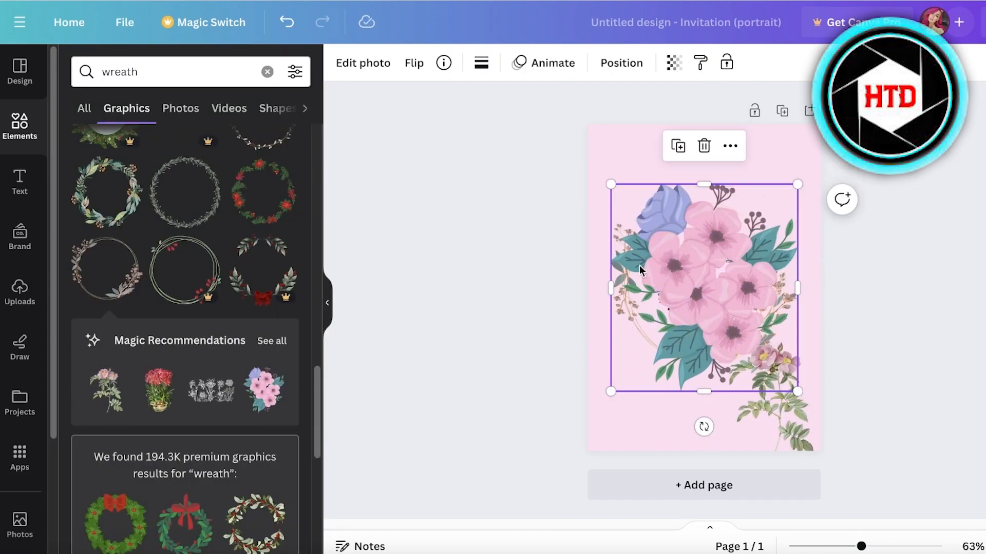
key("Delete")
left_click_drag(734, 317, 725, 273)
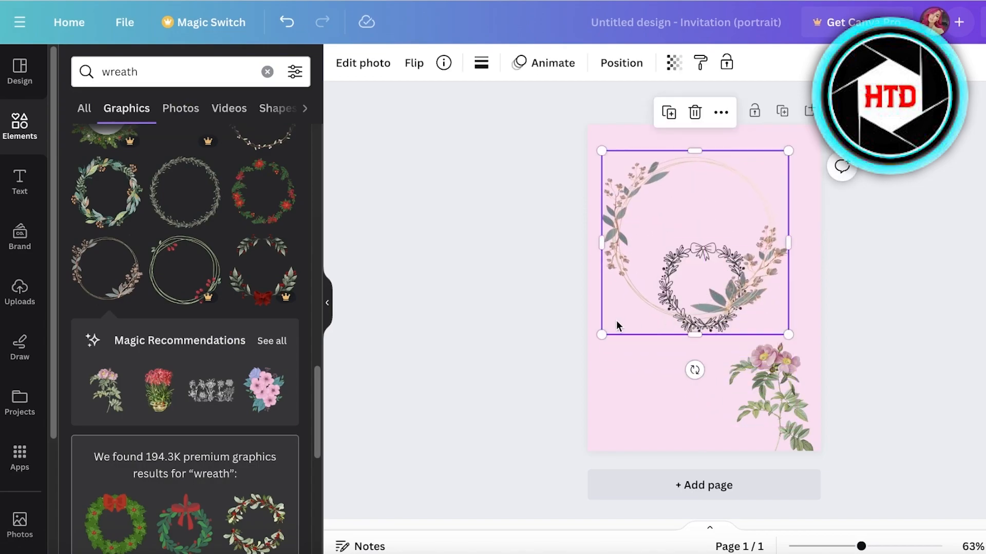
Search the graphics for "pink wreath".
scroll(214, 365, "down", 10)
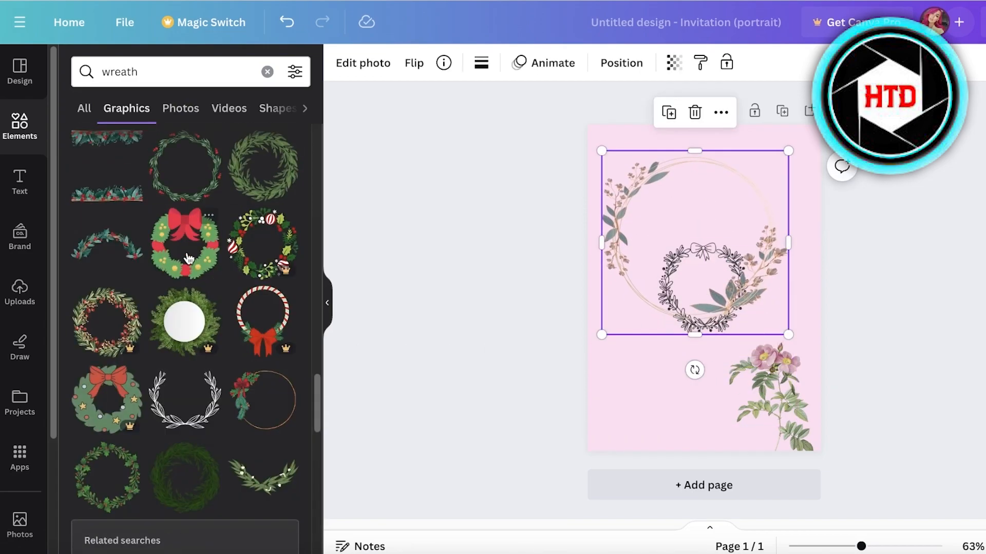
left_click(93, 77)
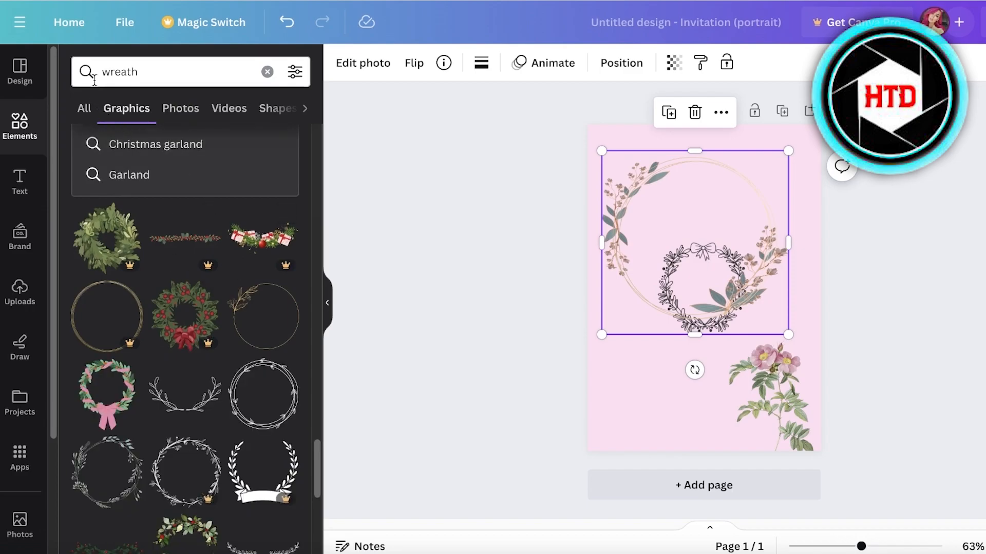
left_click(102, 75)
type("pink")
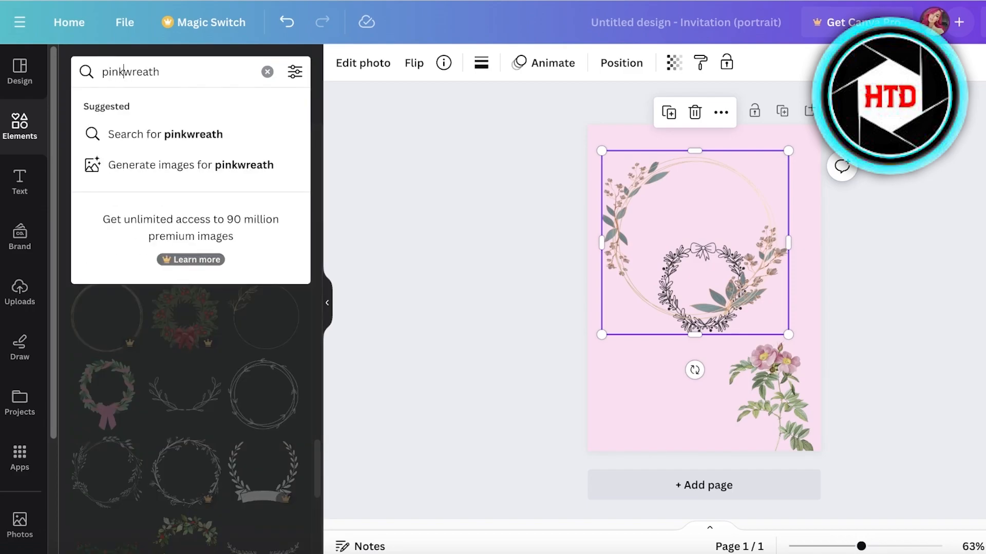
key("Return")
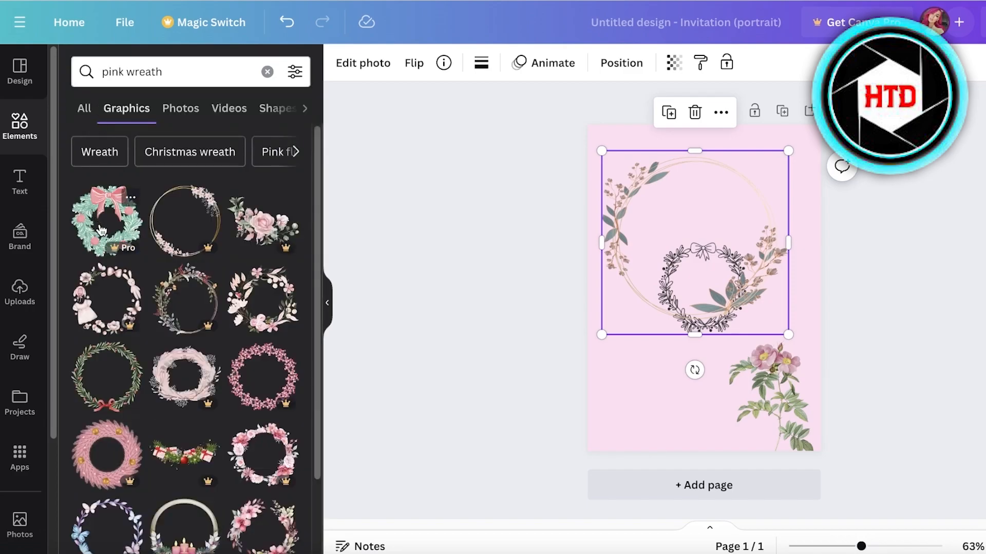
Add the free half wreath of dark leaves and pink blossoms from the pink wreath results.
scroll(131, 367, "down", 1)
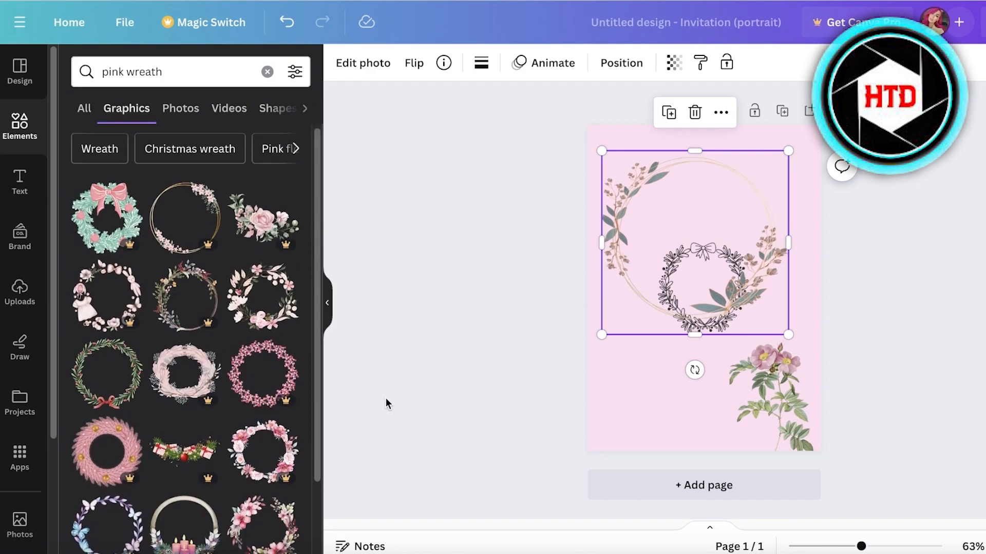
scroll(213, 414, "down", 5)
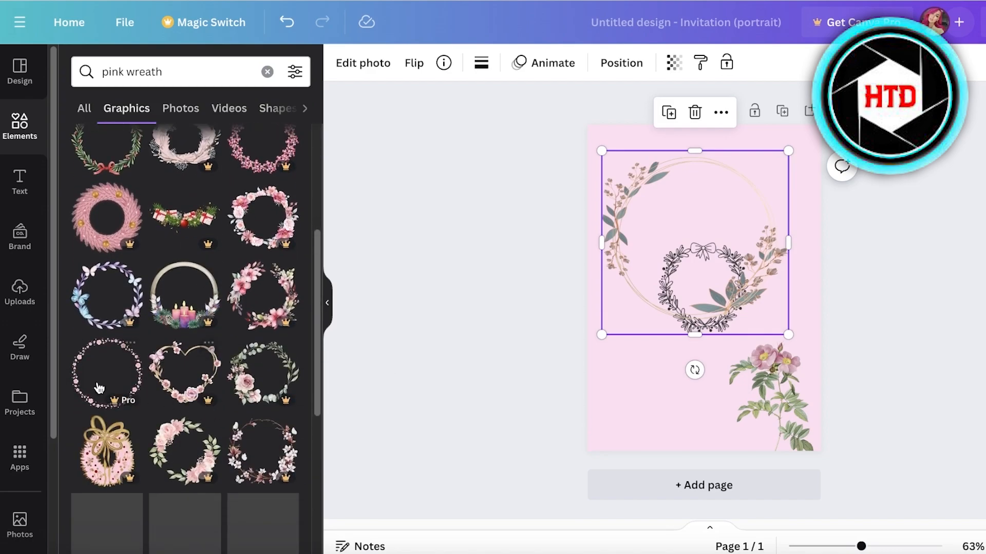
scroll(99, 385, "down", 4)
scroll(99, 385, "down", 3)
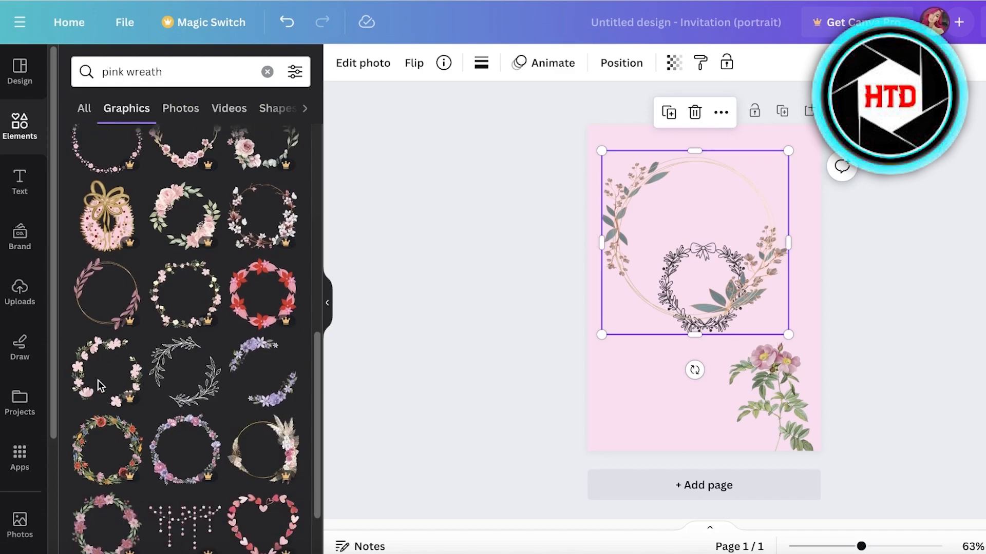
scroll(100, 386, "down", 3)
scroll(233, 387, "down", 5)
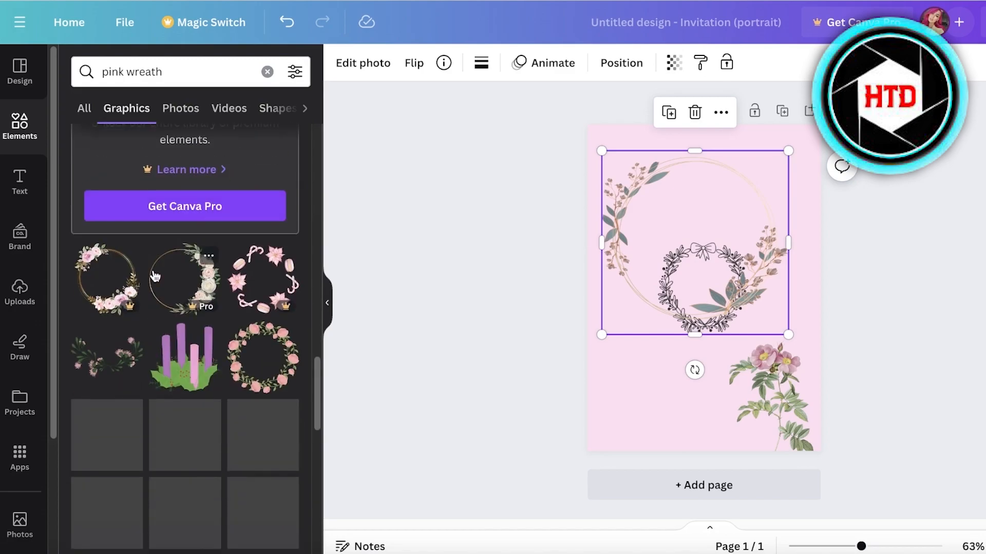
scroll(195, 341, "down", 1)
scroll(145, 391, "down", 2)
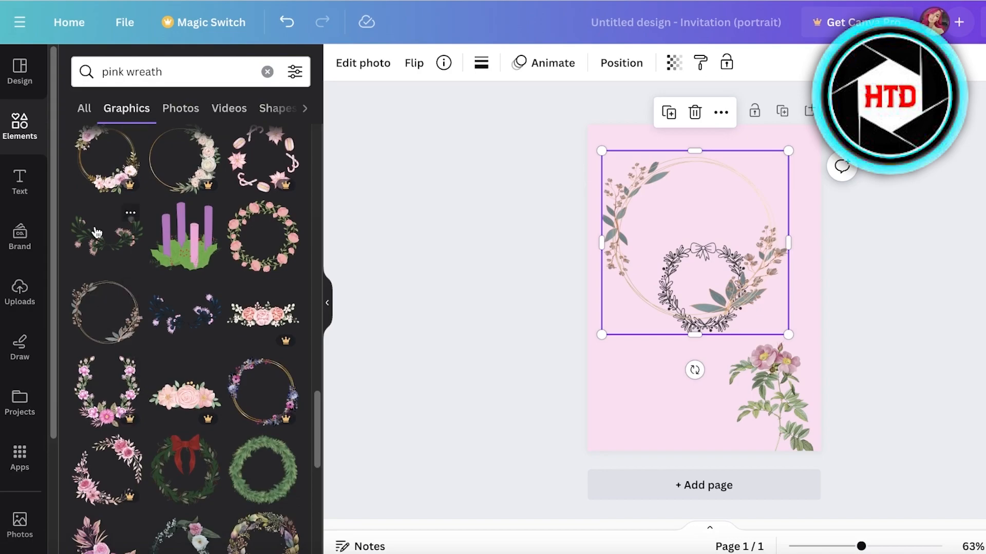
left_click(96, 232)
Delete the gold ring wreath and the black bow wreath, and move the floral half wreath to the page's upper middle.
left_click(679, 243)
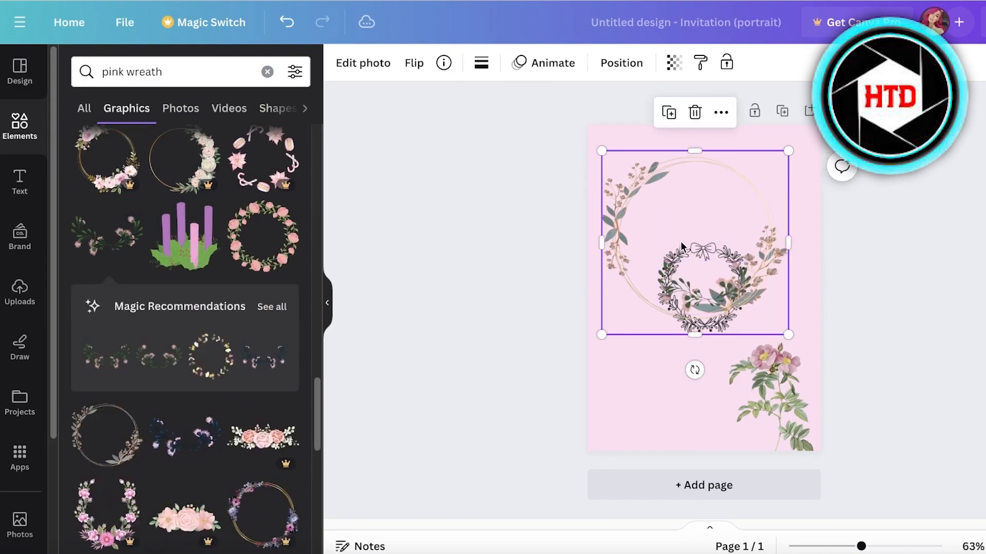
left_click_drag(678, 243, 647, 201)
key("Delete")
left_click(745, 247)
key("Delete")
left_click(676, 277)
left_click_drag(675, 277, 683, 233)
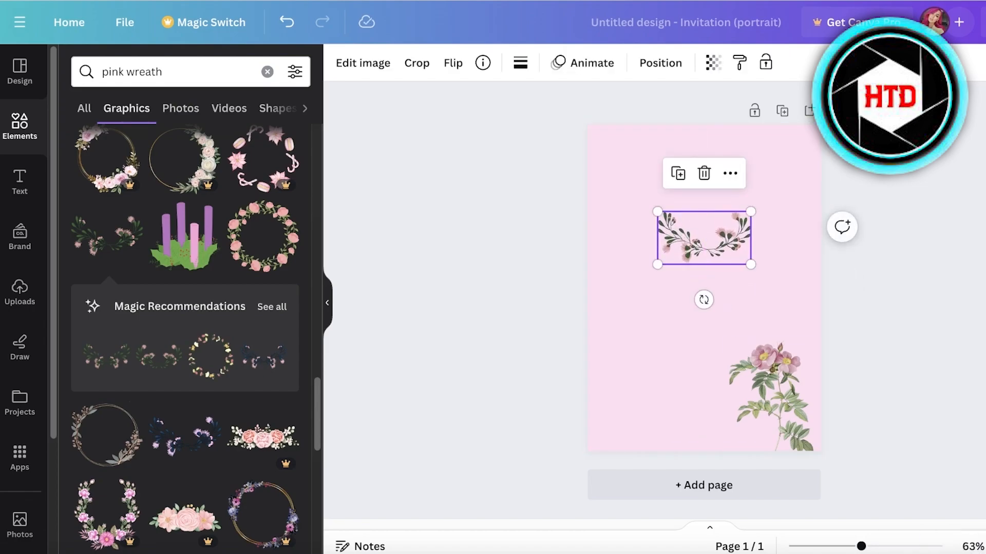
Lower the floral half wreath slightly, and shrink the rose stem and shift it inward from the page's lower-right corner.
left_click_drag(870, 548, 863, 546)
left_click_drag(699, 255, 689, 277)
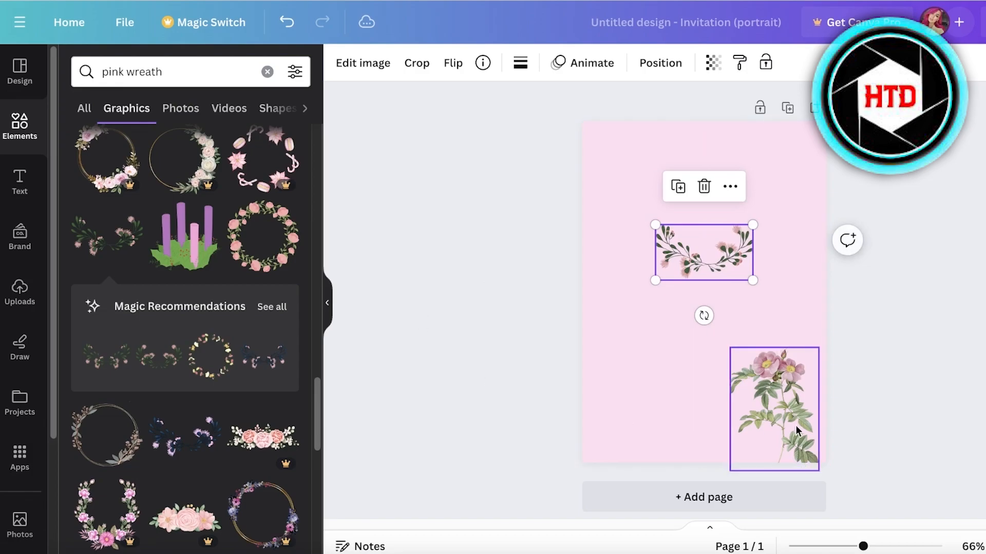
left_click_drag(795, 431, 755, 392)
left_click_drag(689, 309, 739, 382)
left_click(824, 327)
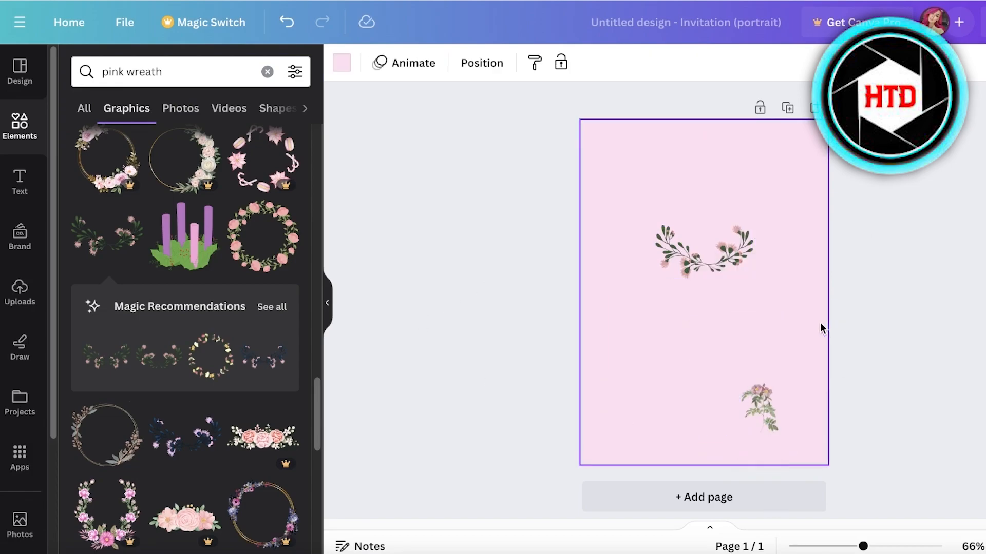
Insert a title text box in the Brand Kit title style on the invitation page.
left_click(19, 180)
scroll(162, 370, "down", 3)
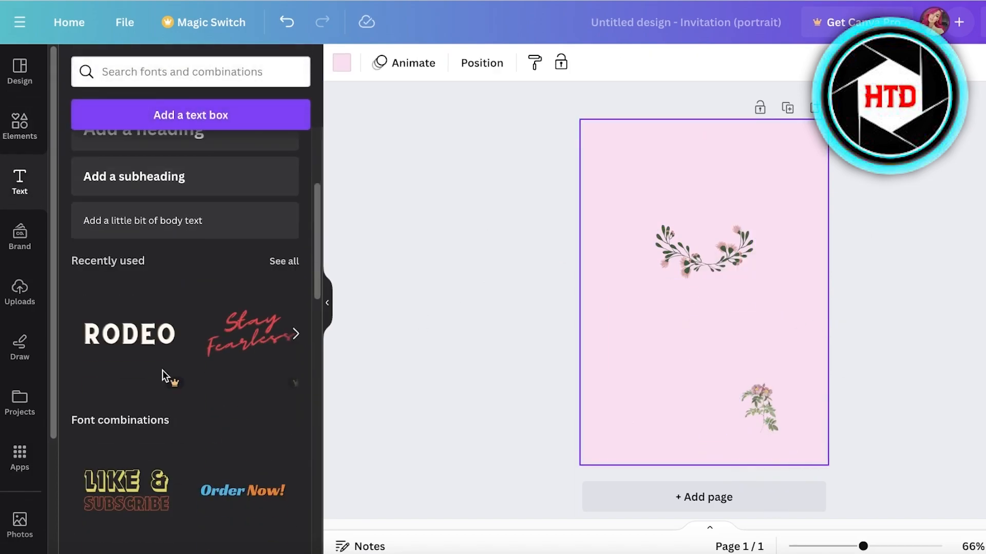
scroll(154, 223, "up", 3)
left_click(146, 180)
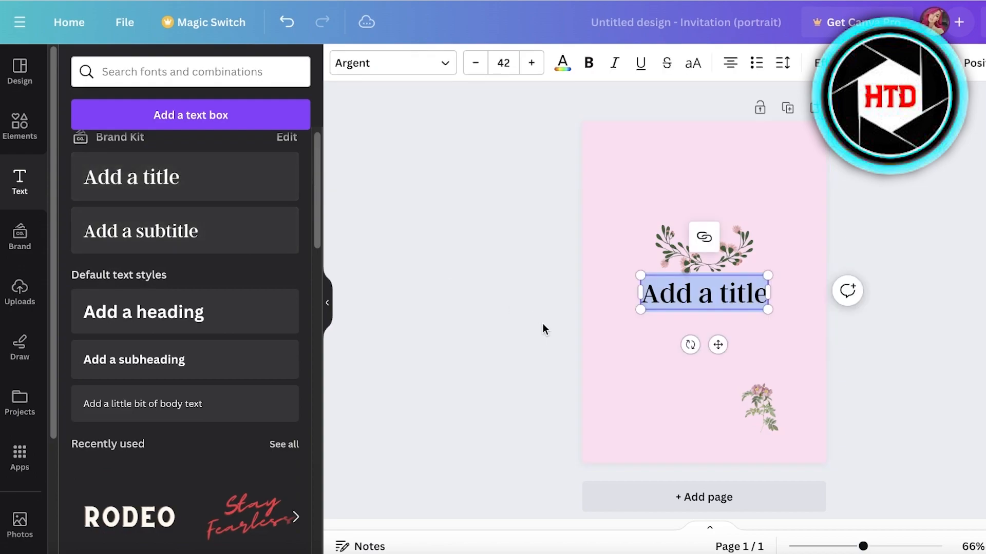
Replace the title text with the couple's first names on separate lines around "&", and move it to the page's top centre.
type("JS")
key("BackSpace")
type("ane")
key("Return")
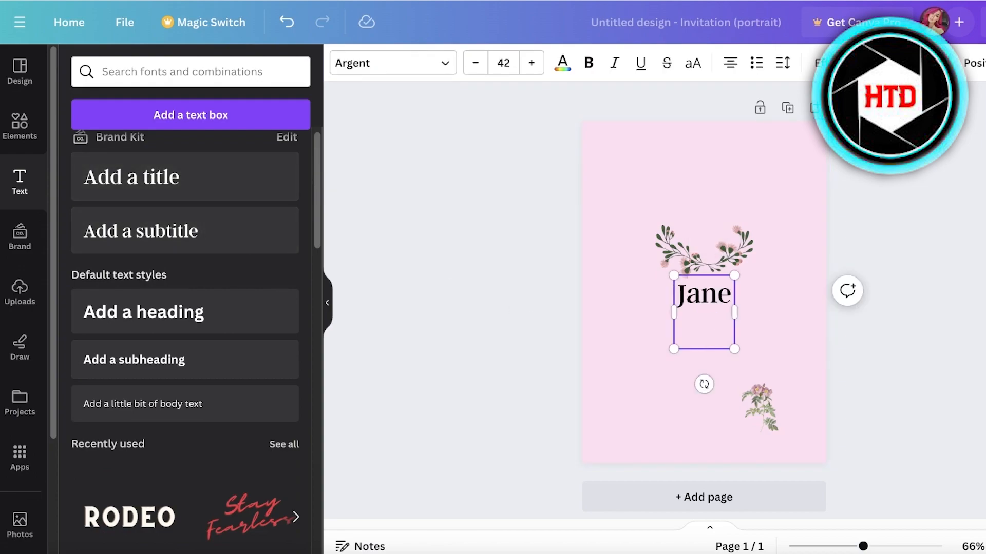
type("&")
key("Return")
type("Josh")
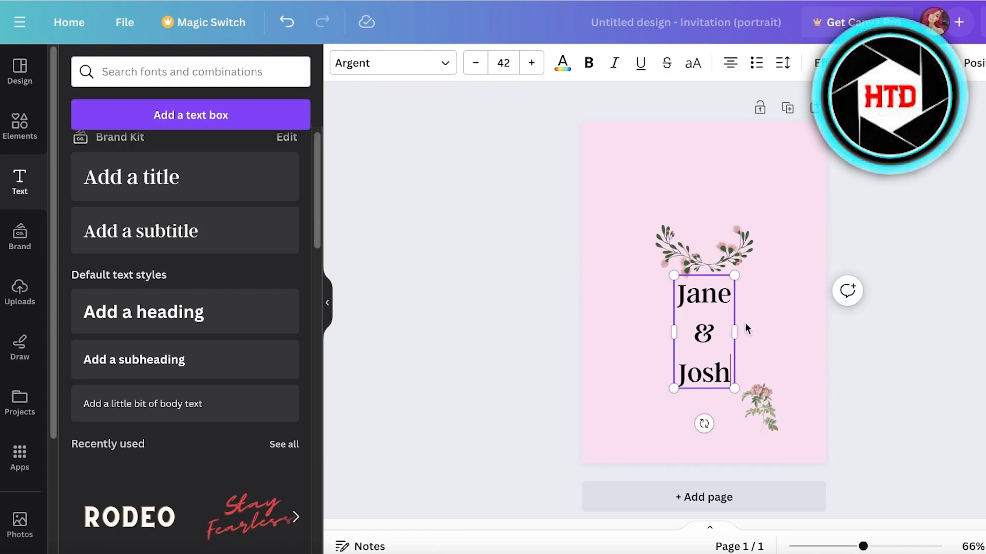
left_click(785, 330)
left_click_drag(700, 353, 700, 211)
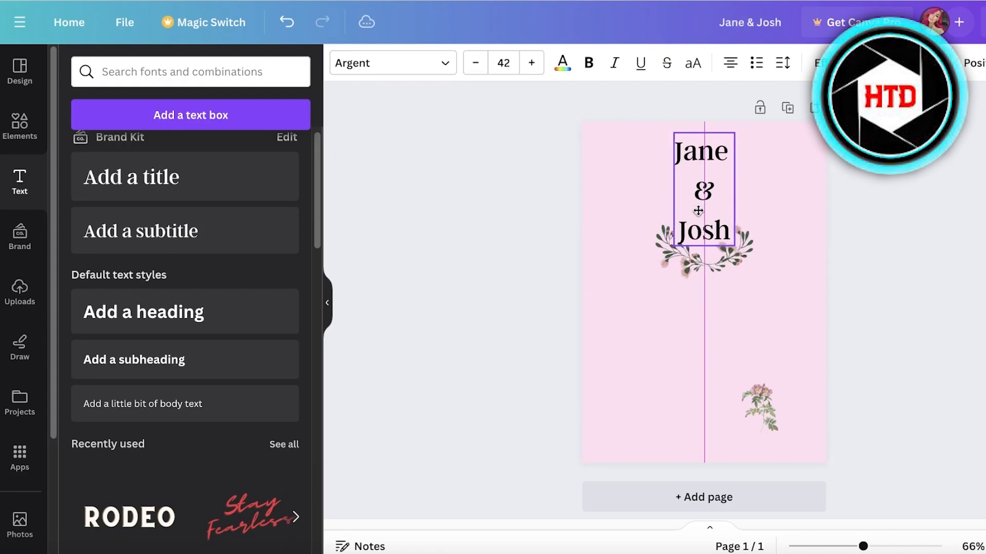
Recolour the couple's names to dark maroon #802F44 with a custom text colour.
left_click(562, 62)
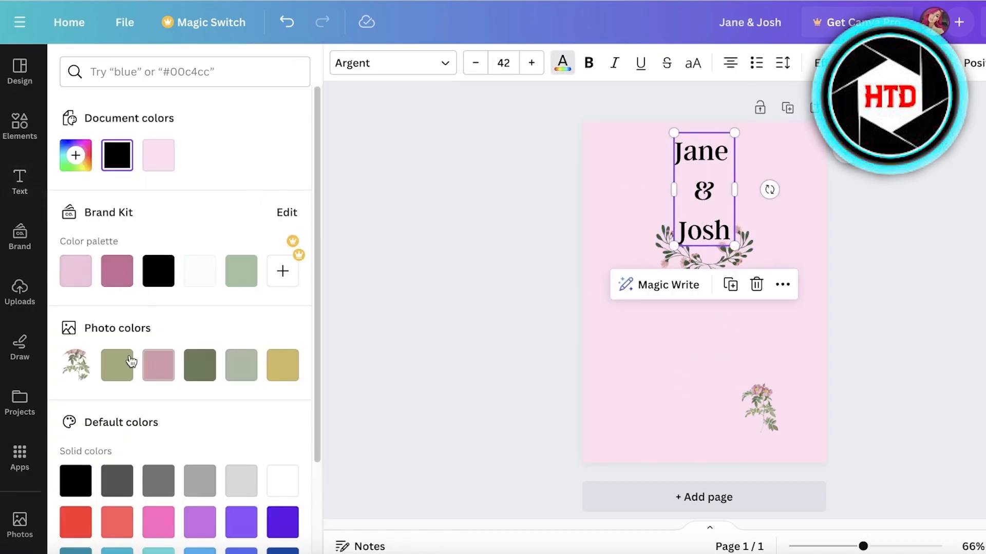
left_click(158, 365)
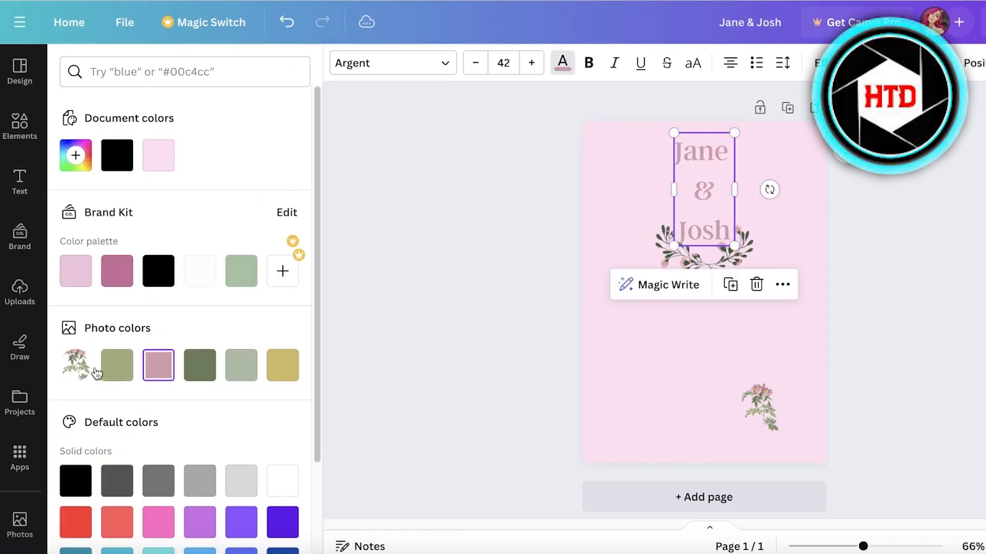
left_click(81, 156)
left_click_drag(190, 216, 207, 232)
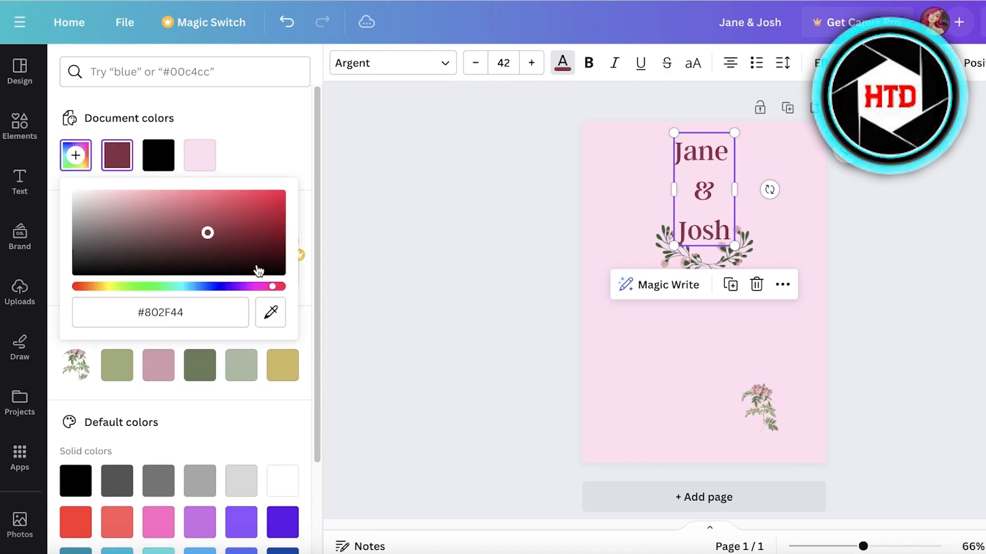
Widen the names text box and reduce its font size to 37.
left_click_drag(734, 190, 791, 190)
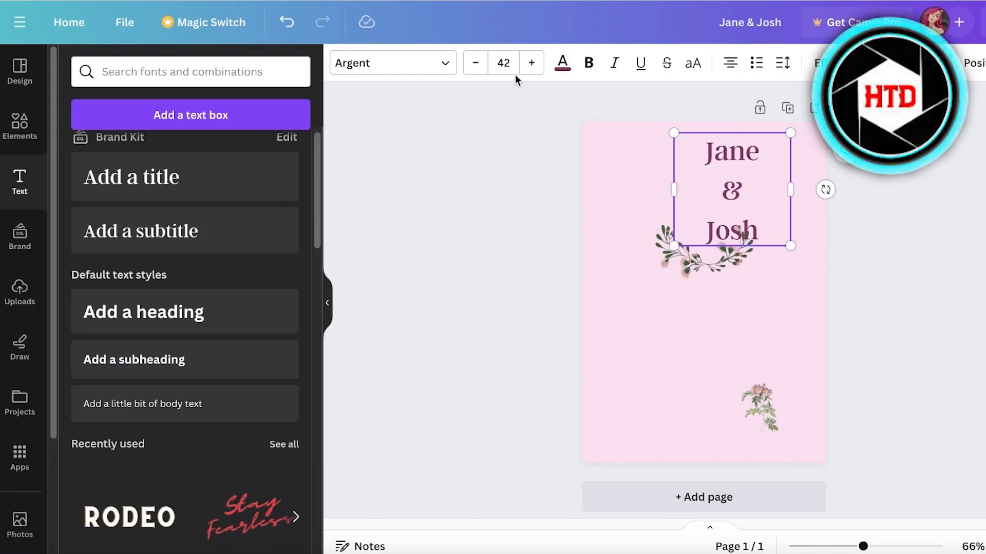
left_click(464, 64)
left_click(630, 156)
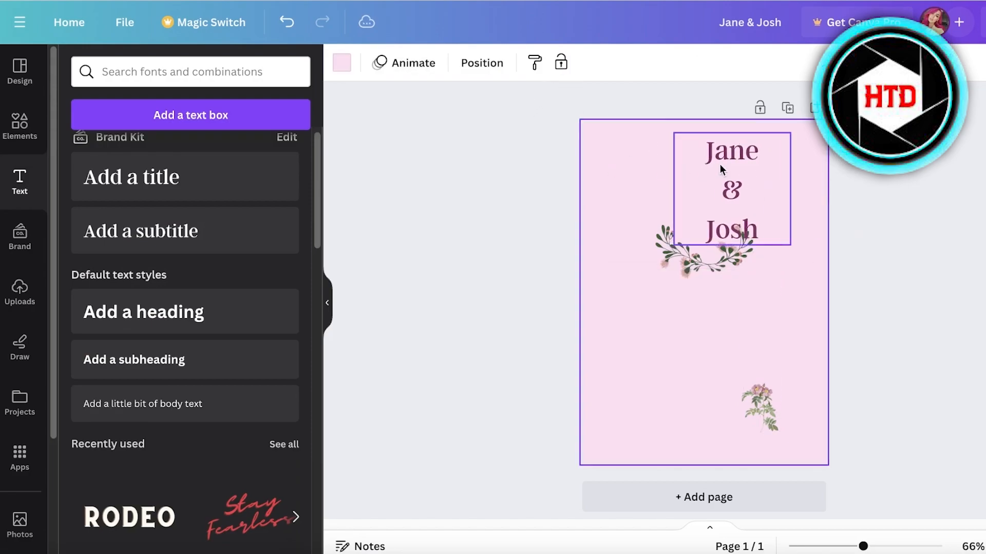
left_click(703, 165)
left_click(470, 63)
left_click(470, 63)
Change the names' font to League Spartan and centre the text box horizontally on the page.
left_click(385, 63)
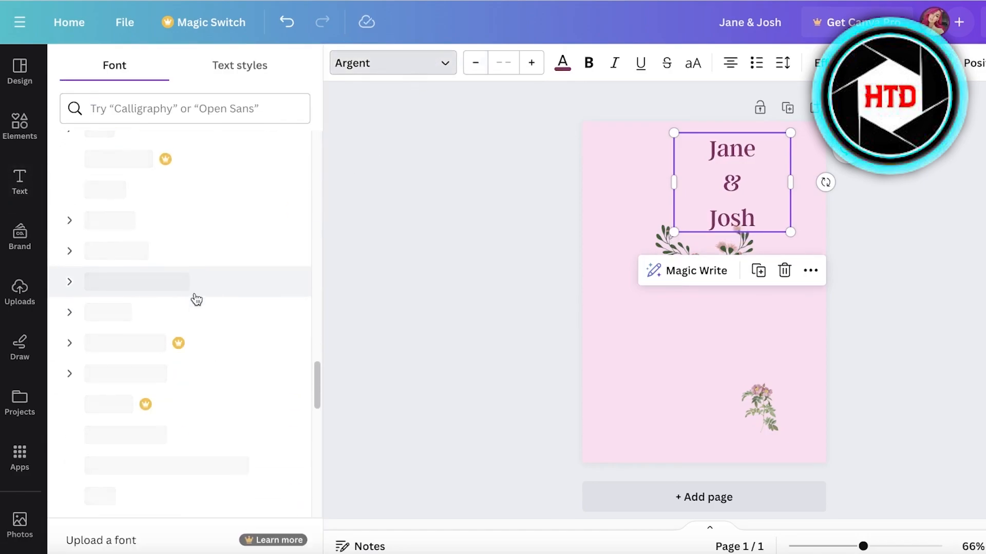
left_click(140, 255)
left_click_drag(721, 191, 694, 201)
left_click(390, 63)
scroll(169, 380, "down", 10)
left_click(173, 393)
Enlarge the floral half wreath and centre it around the lower name, and delete the rose stem.
left_click_drag(702, 273, 704, 272)
left_click_drag(754, 227, 827, 185)
left_click_drag(741, 255, 704, 264)
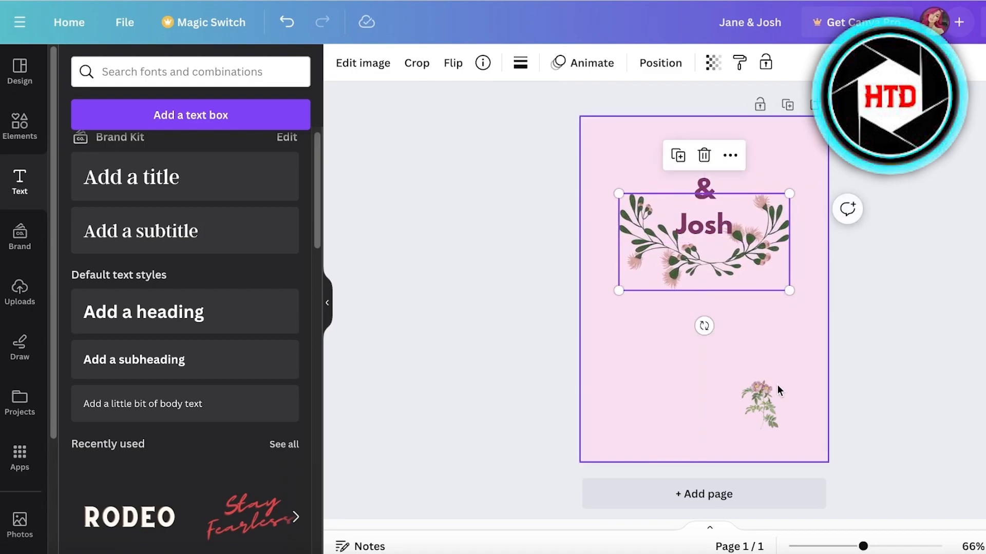
left_click(765, 395)
left_click(759, 342)
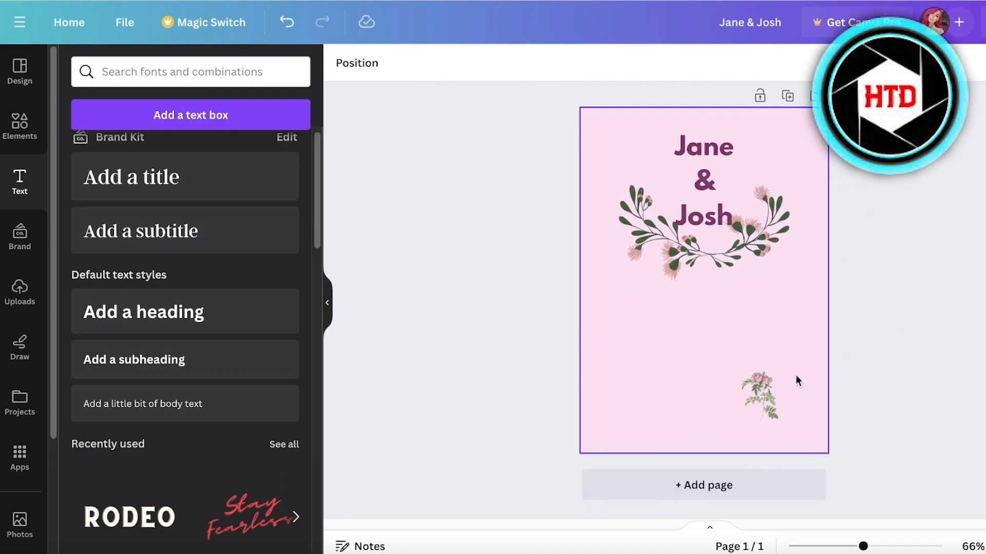
Add a Brand Kit subtitle reading "Save the date" and "15 | Jan | 2024", shrunk to about size 16.6 below the wreath's left half.
left_click(170, 237)
left_click(649, 337)
left_click_drag(677, 288, 681, 331)
double_click(687, 326)
type("Save the date")
key("Return")
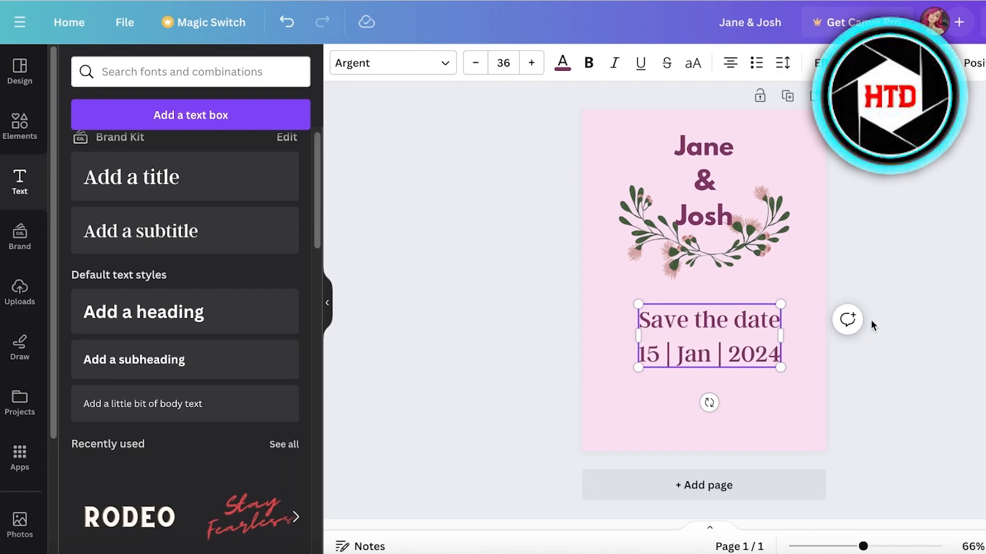
left_click_drag(781, 368, 650, 340)
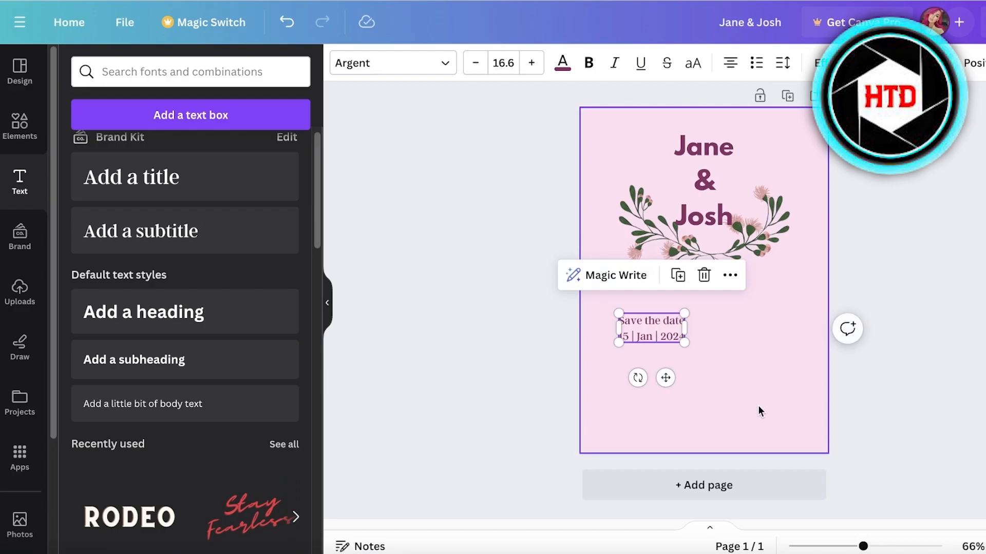
left_click(746, 386)
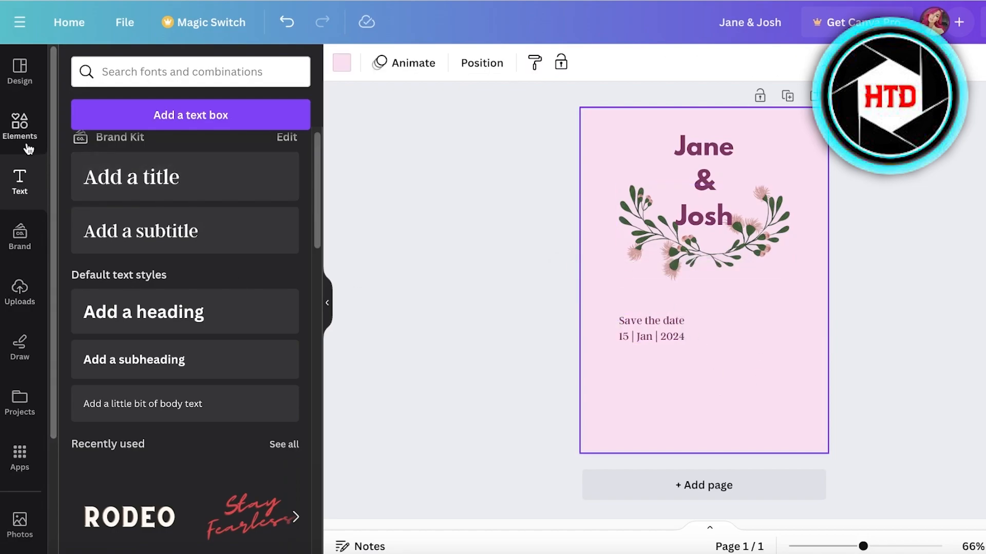
Insert another floral half wreath from the Magic Recommendations over the names and flip it vertically.
left_click(20, 127)
scroll(185, 402, "down", 3)
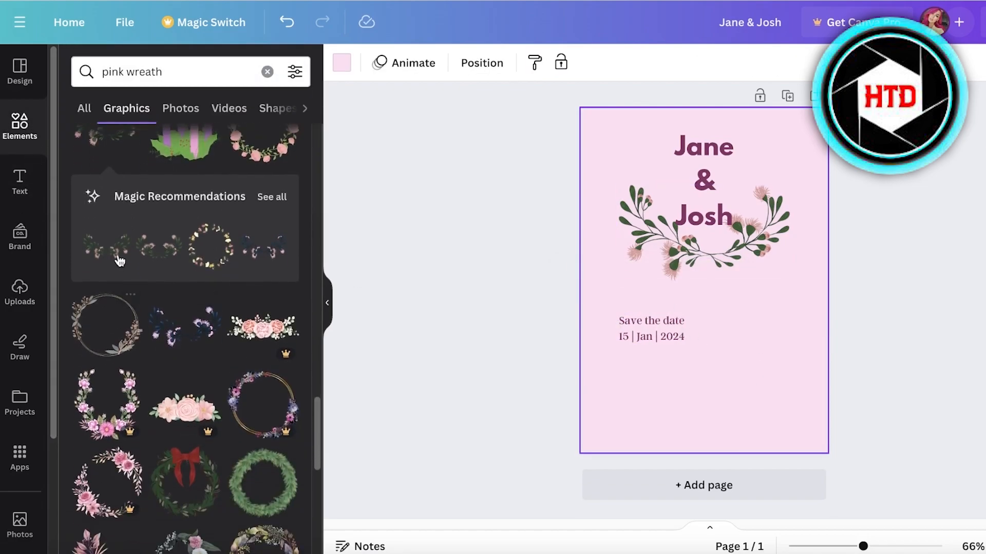
left_click(147, 253)
left_click(100, 250)
left_click_drag(683, 275, 685, 229)
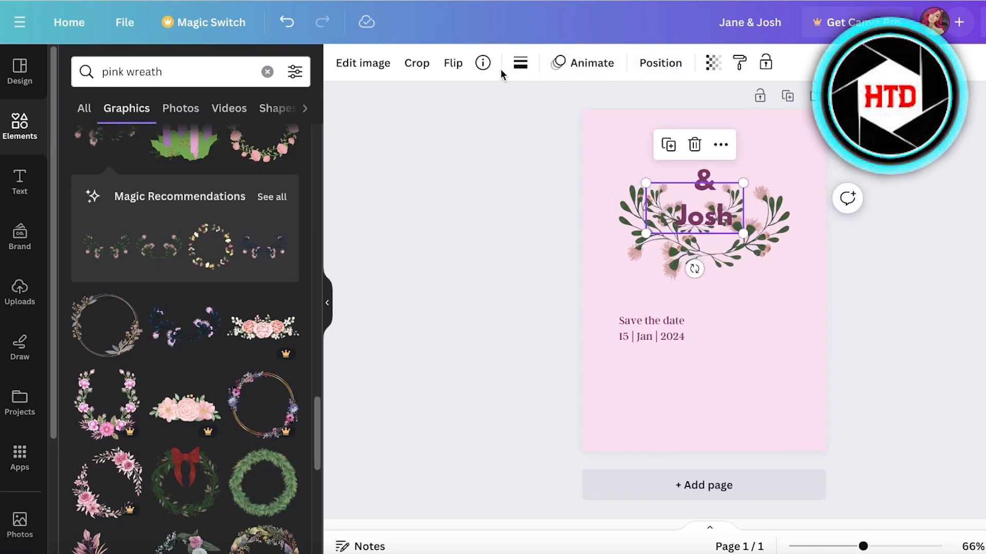
left_click(453, 63)
left_click(484, 135)
left_click(933, 209)
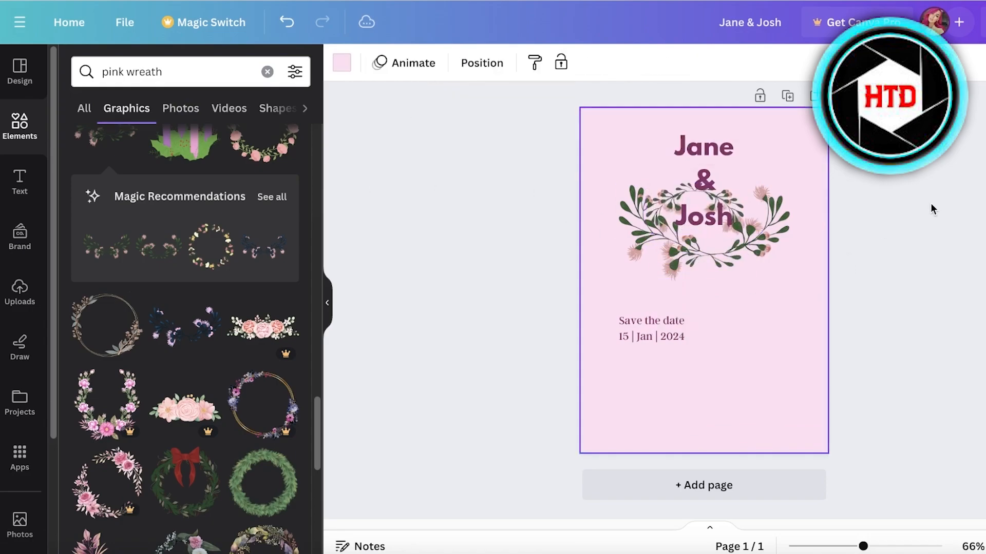
Move the names text aside to the right and delete the small flipped half wreath.
scroll(730, 221, "up", 1)
left_click(731, 235)
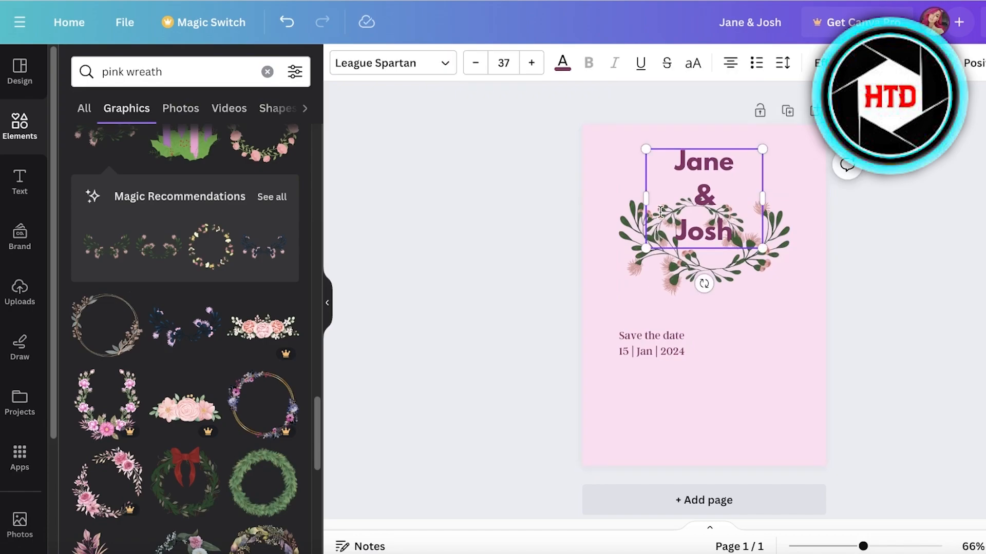
left_click_drag(652, 222, 693, 139)
left_click(670, 212)
left_click(715, 213)
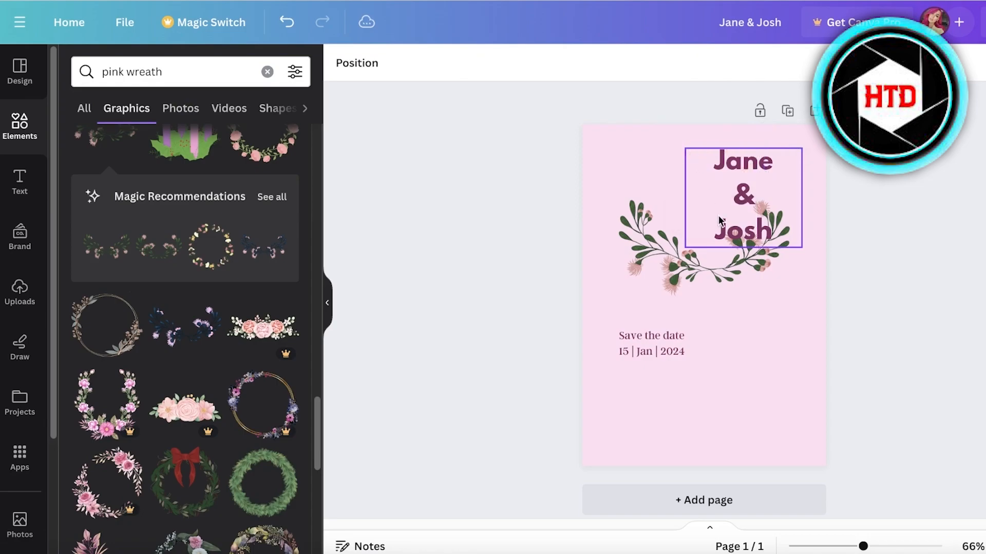
Duplicate the large floral half wreath and flip the copy vertically.
left_click(651, 272)
left_click_drag(651, 275, 673, 297)
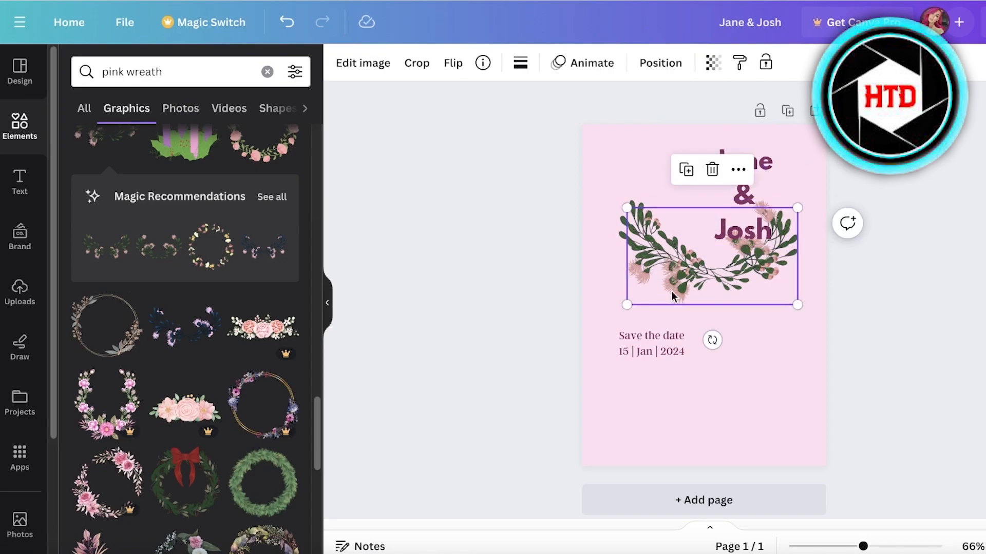
left_click(453, 63)
left_click(503, 132)
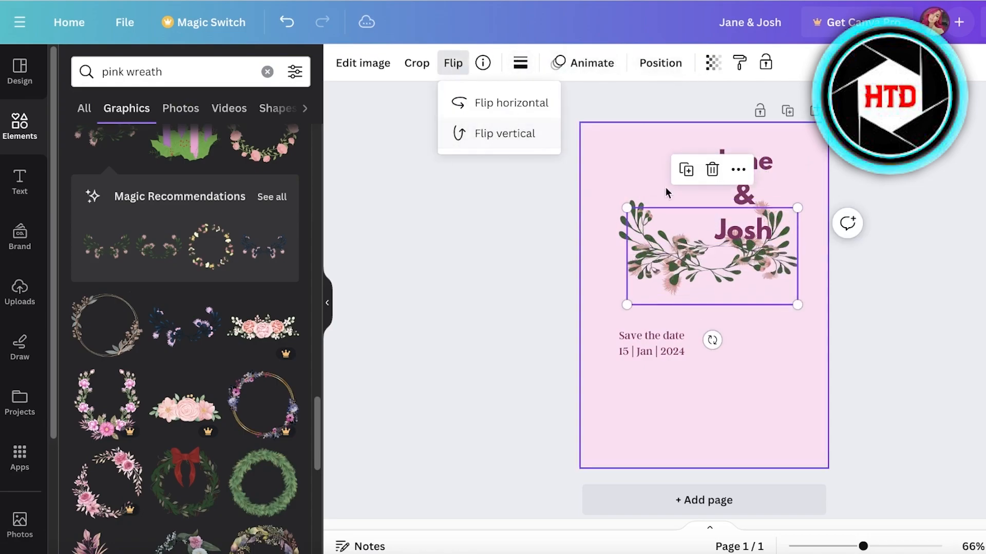
Move the names back to the page's centre line and raise the flipped half wreath to complete a wreath around them.
left_click(765, 185)
left_click_drag(765, 185, 726, 184)
left_click_drag(787, 297, 774, 197)
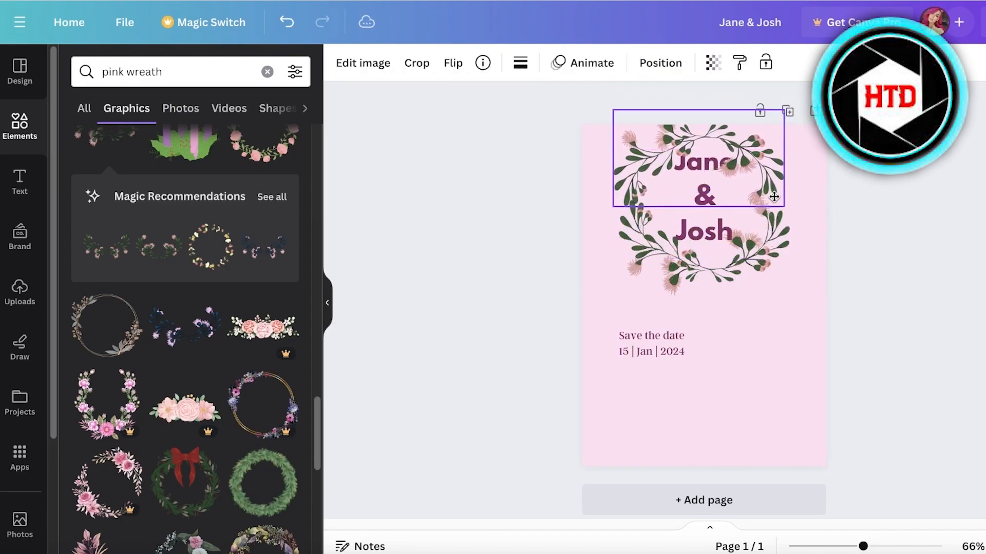
Send the flipped upper half wreath behind the names text.
right_click(761, 171)
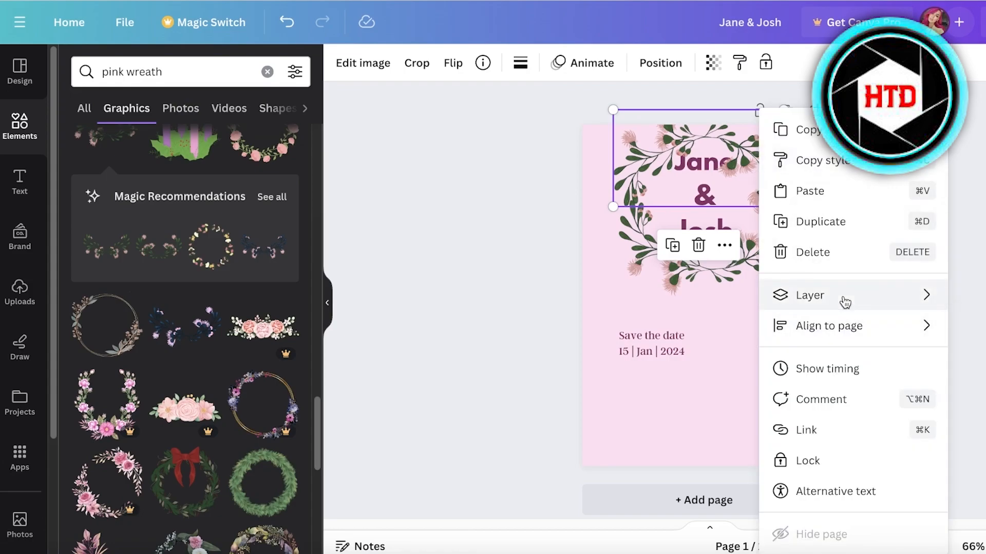
mouse_move(852, 294)
left_click(653, 394)
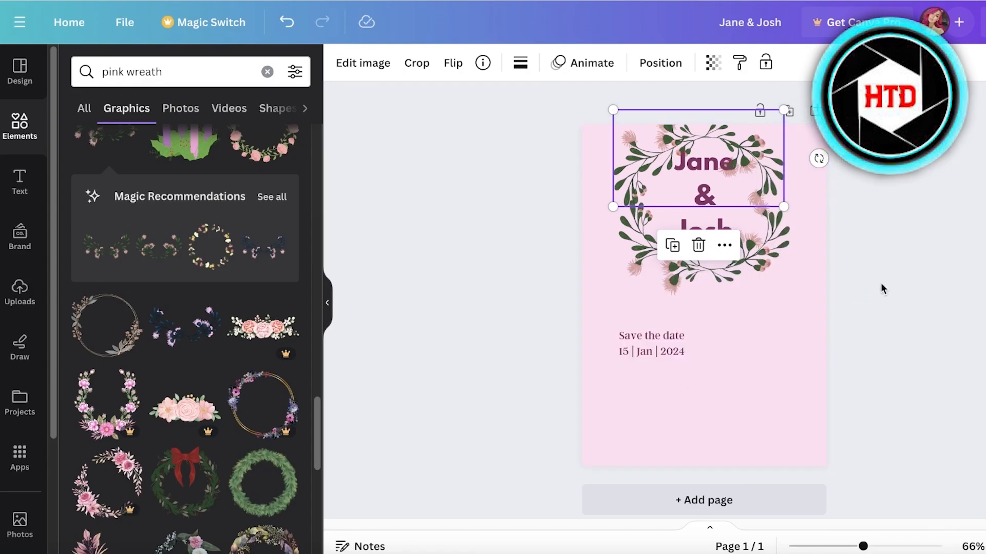
left_click(857, 299)
left_click(701, 221)
left_click(764, 224)
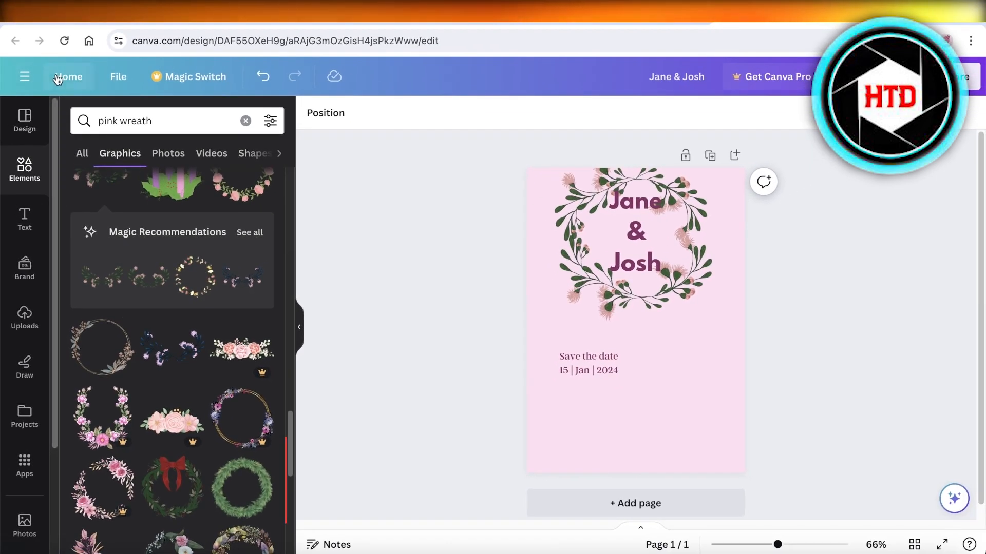
Return to the Canva home page and look over the suggested design types.
left_click(58, 79)
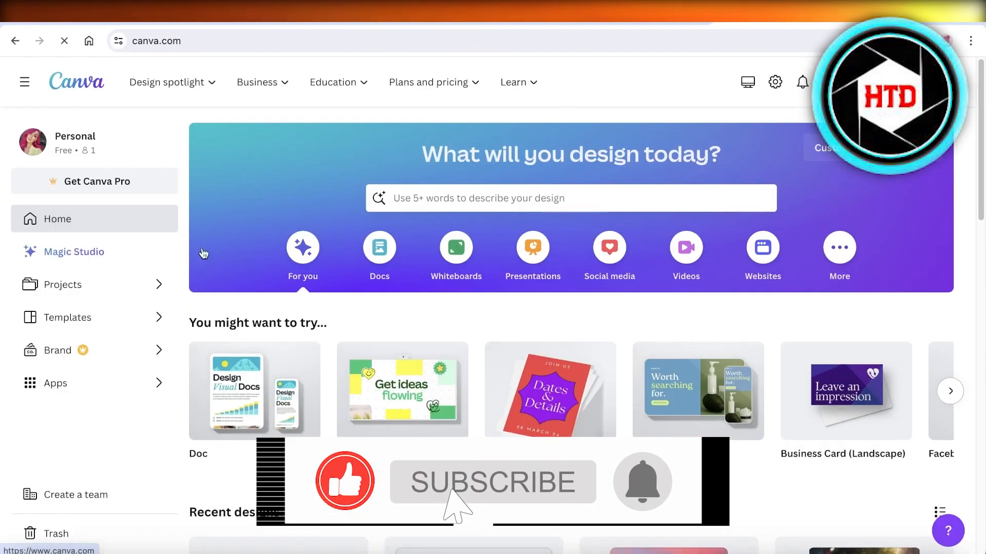
scroll(359, 308, "down", 1)
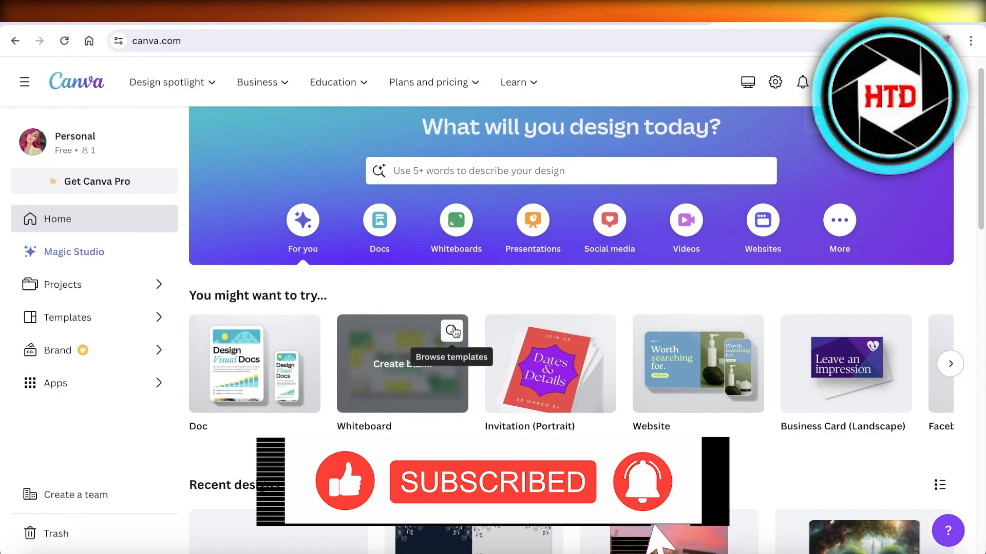